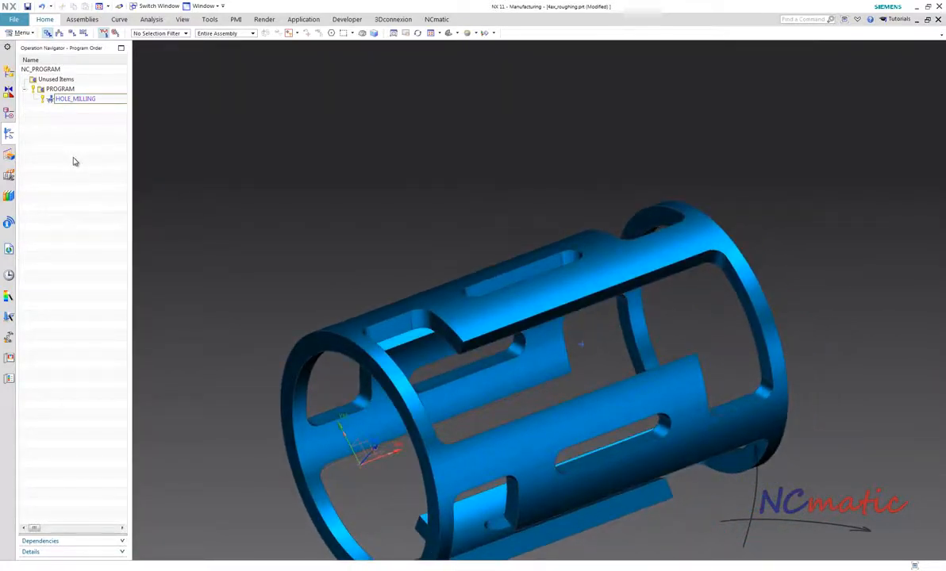
# Extract the wall faces of the cylinder's large stepped window as associative geometry, using single and tangent face selection around the opening
pyautogui.click(45, 19)
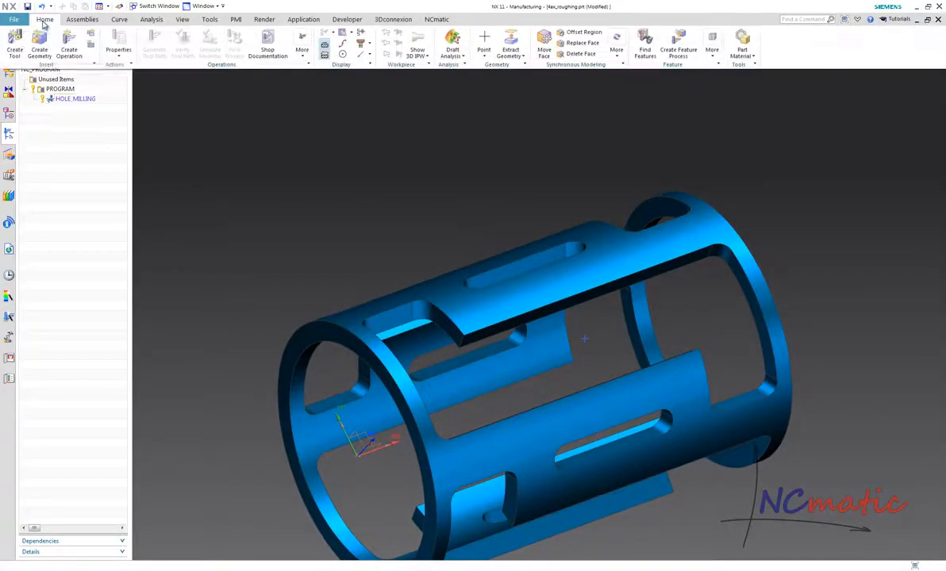
pyautogui.click(510, 55)
pyautogui.click(510, 42)
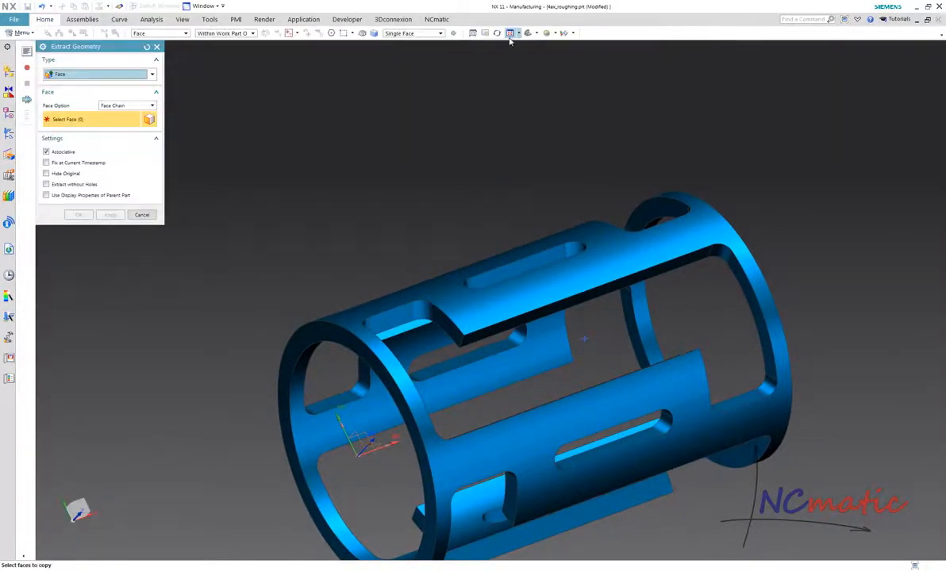
pyautogui.moveTo(453, 214); pyautogui.dragTo(378, 264, button='middle')
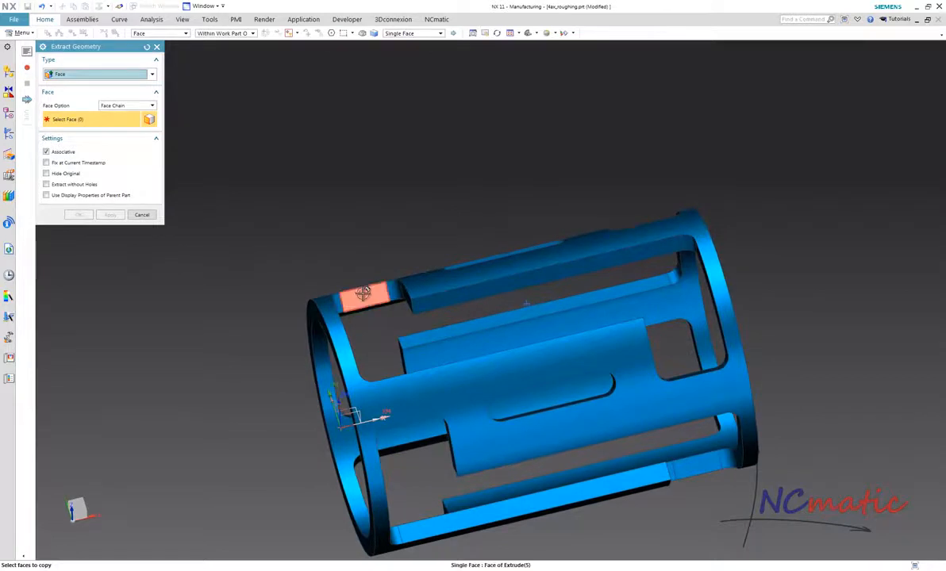
pyautogui.rightClick(363, 293)
pyautogui.click(392, 301)
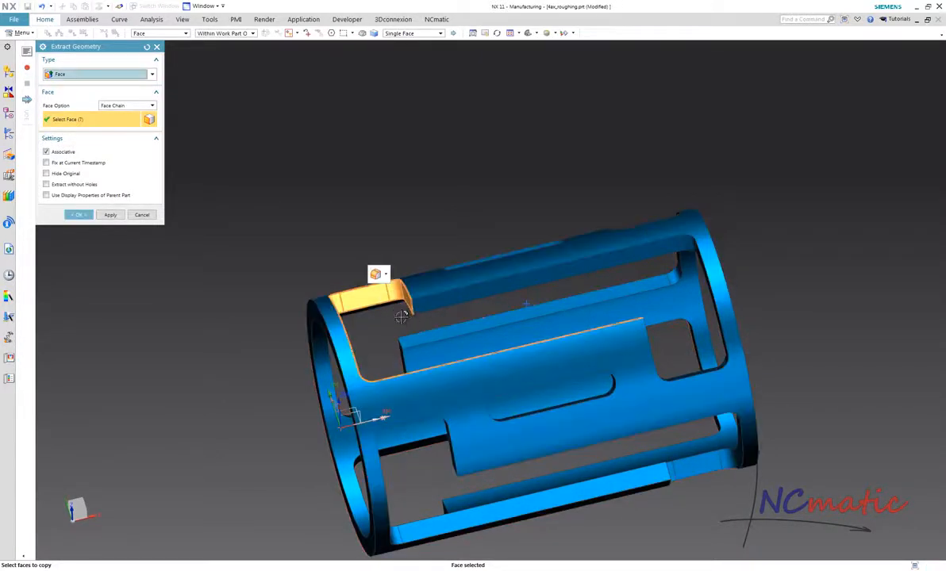
pyautogui.click(440, 304)
pyautogui.rightClick(449, 282)
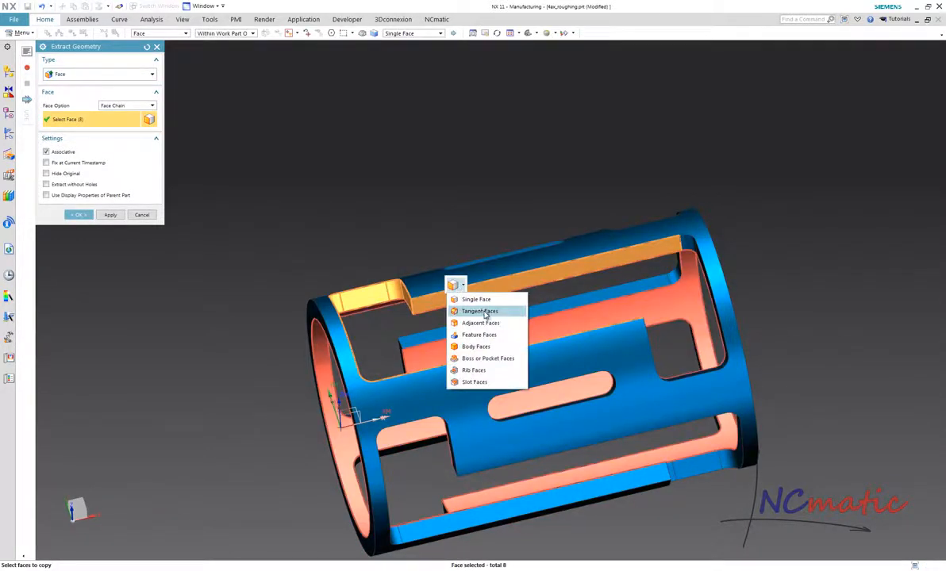
pyautogui.click(472, 310)
pyautogui.moveTo(429, 207); pyautogui.dragTo(109, 238, button='middle')
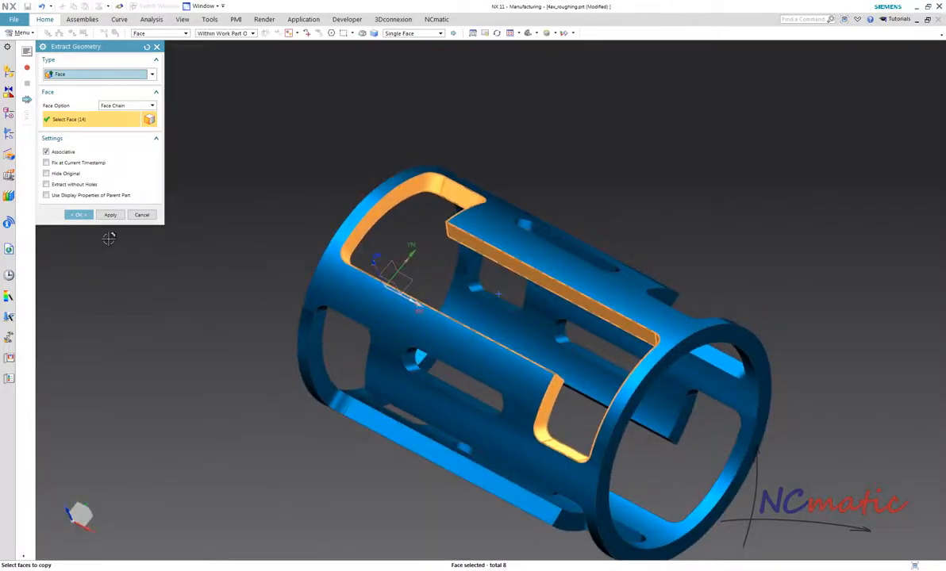
pyautogui.click(78, 215)
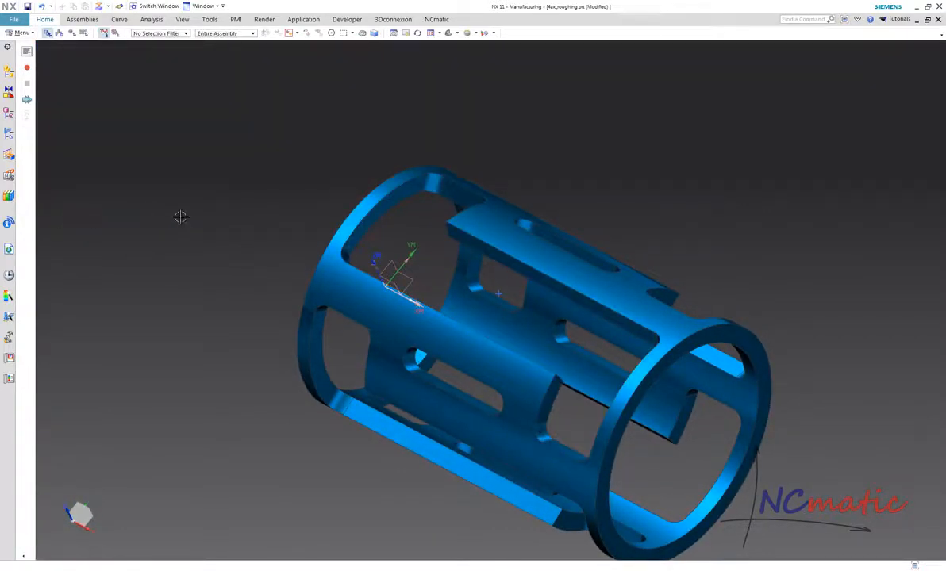
# Offset the extracted window faces 8 mm toward the inside of the opening with Offset Region
pyautogui.click(82, 19)
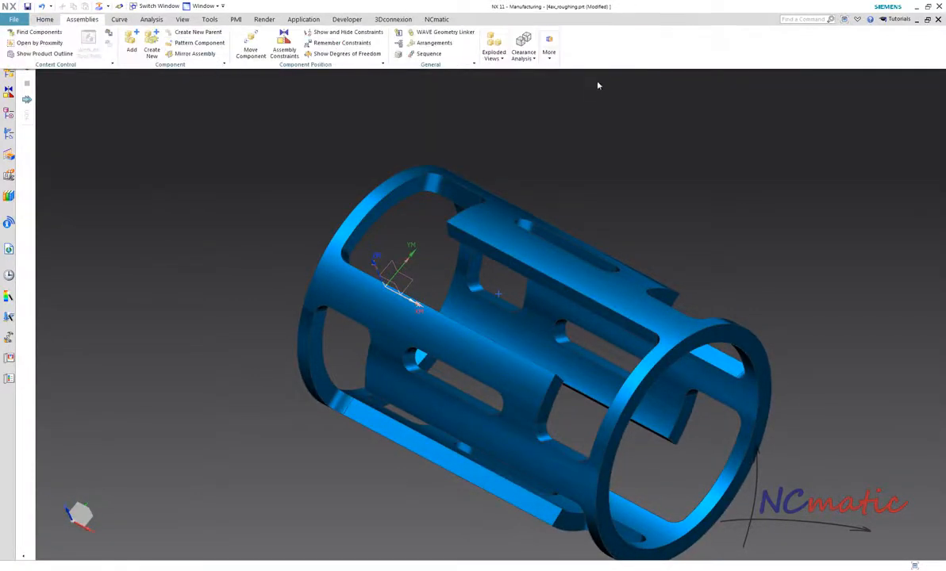
pyautogui.click(44, 19)
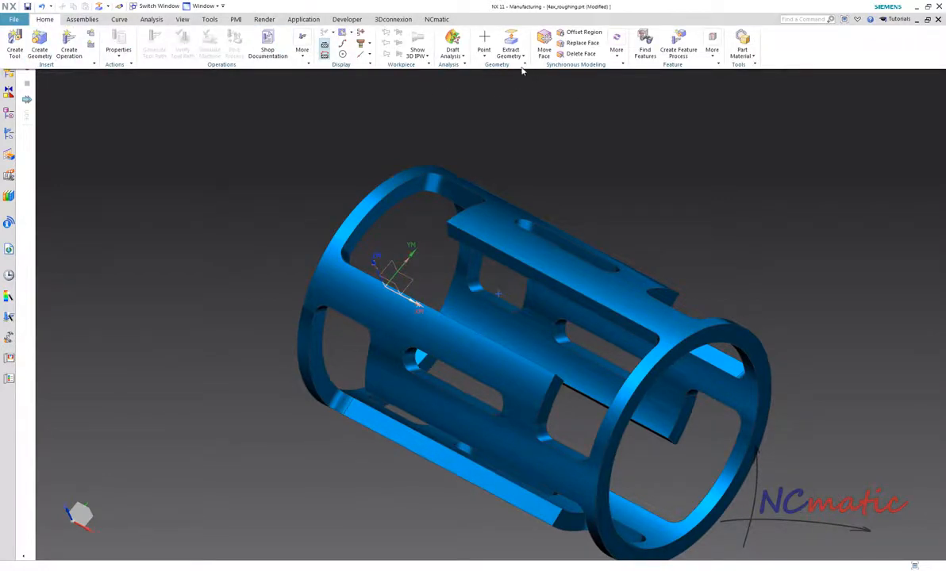
pyautogui.click(583, 33)
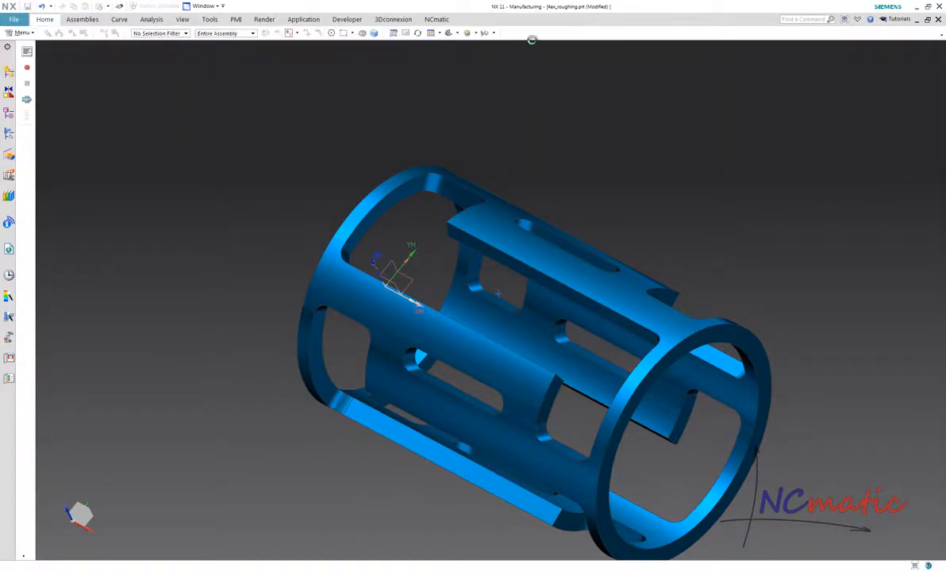
pyautogui.moveTo(83, 52); pyautogui.dragTo(132, 51)
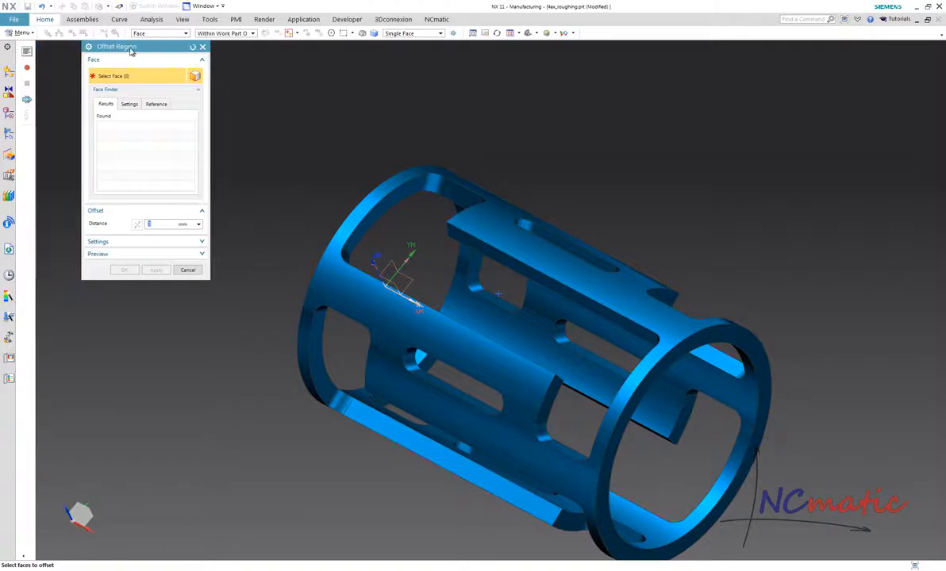
pyautogui.click(8, 113)
pyautogui.click(70, 140)
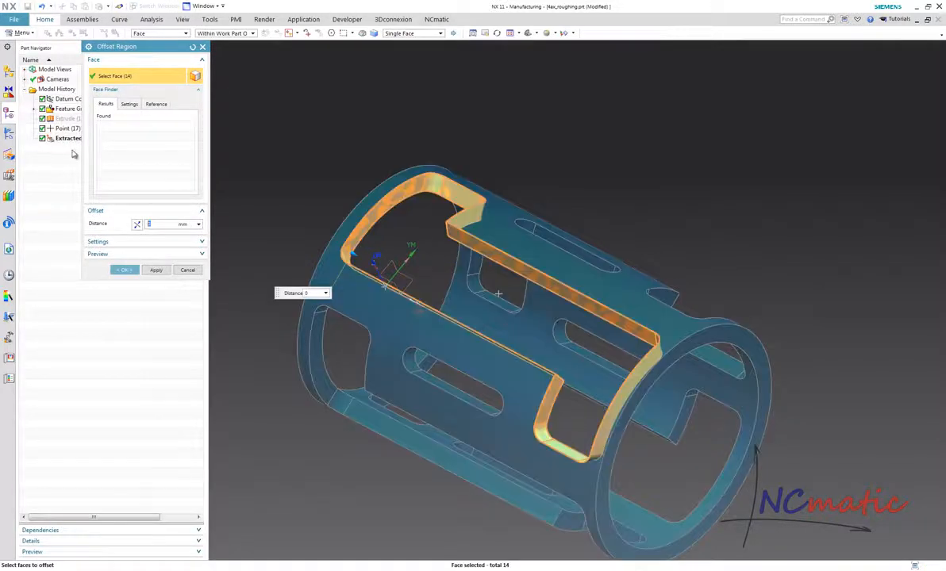
pyautogui.press('Return')
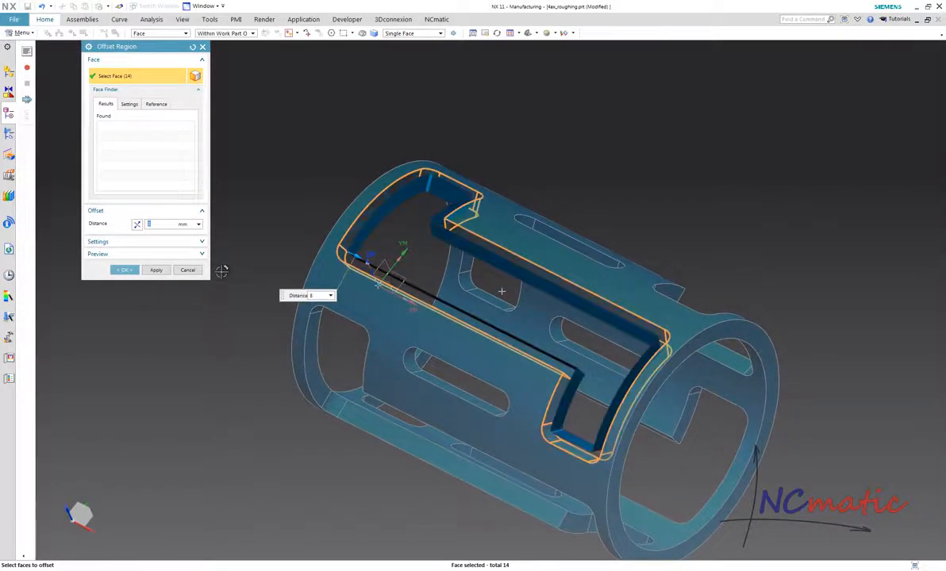
pyautogui.click(123, 270)
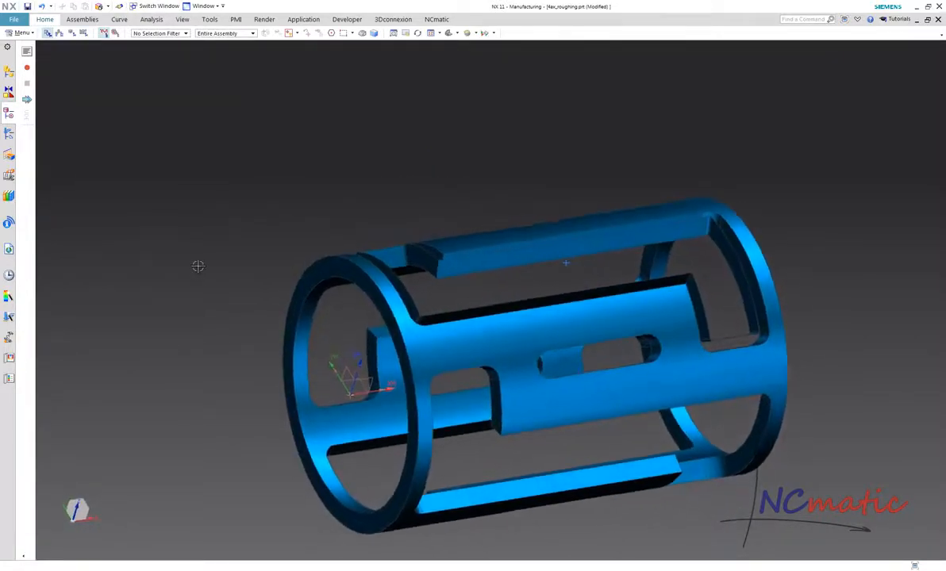
# Create a dynamic datum CSYS at the upper quadrant point of the end ring's edge near the machine coordinate system
pyautogui.click(46, 21)
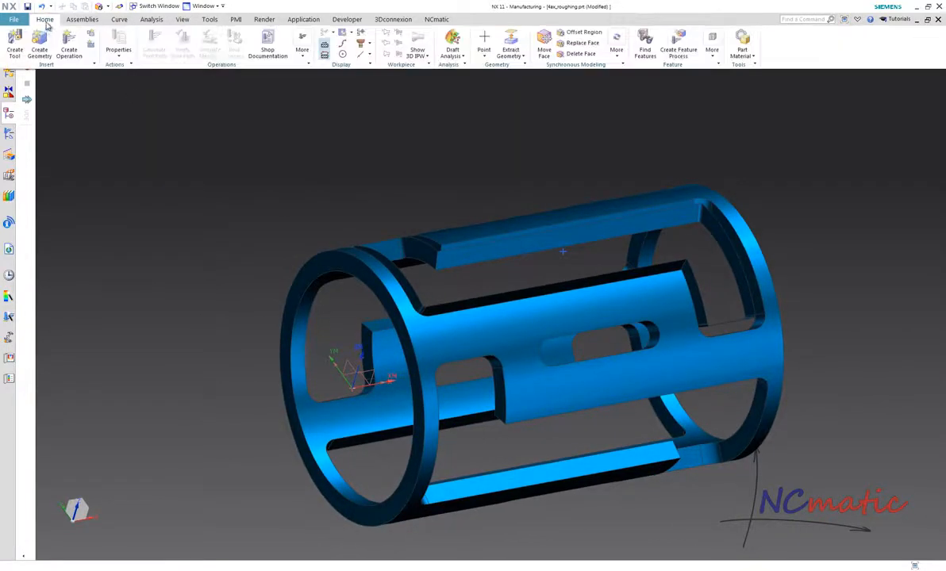
pyautogui.click(484, 55)
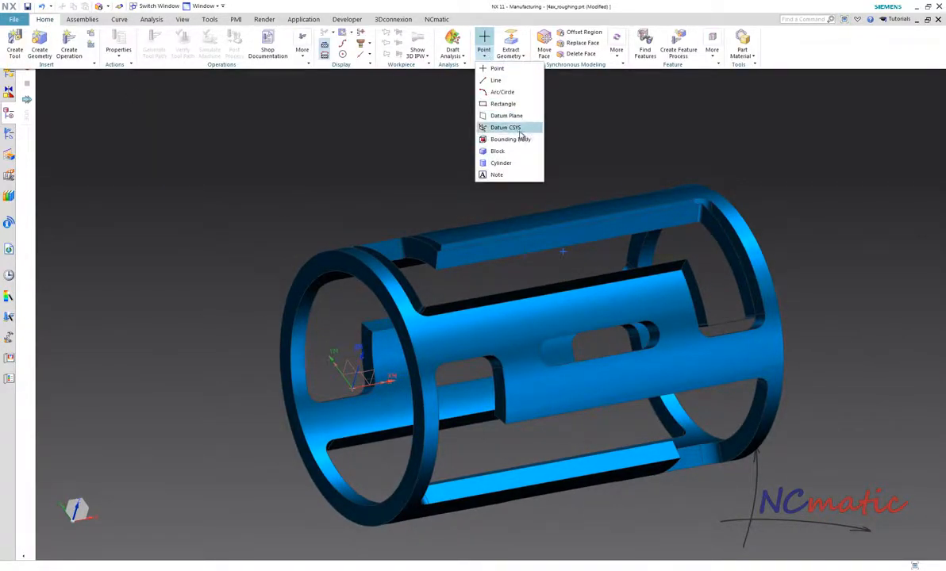
pyautogui.click(520, 129)
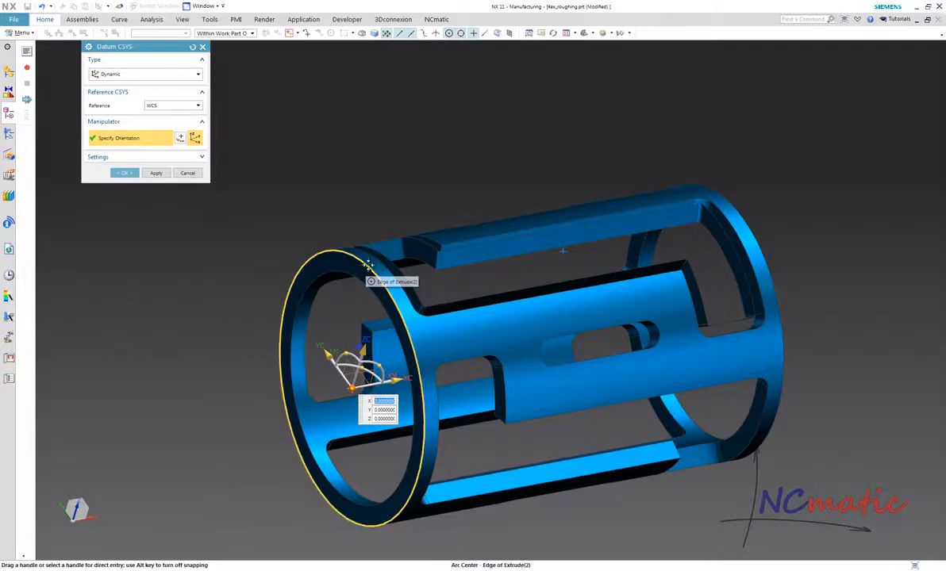
pyautogui.moveTo(421, 179); pyautogui.dragTo(520, 238, button='middle')
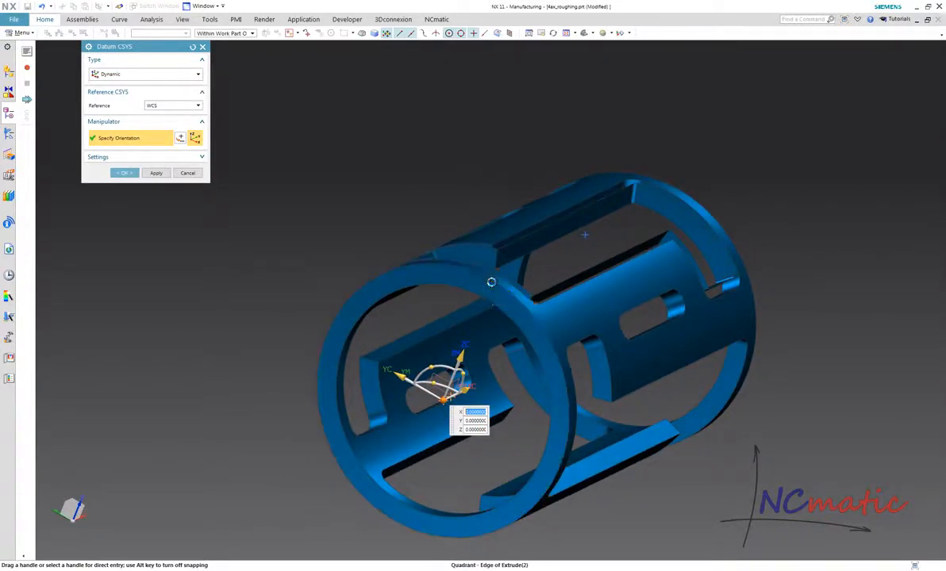
pyautogui.click(492, 283)
pyautogui.moveTo(354, 290); pyautogui.dragTo(174, 241, button='middle')
pyautogui.click(124, 173)
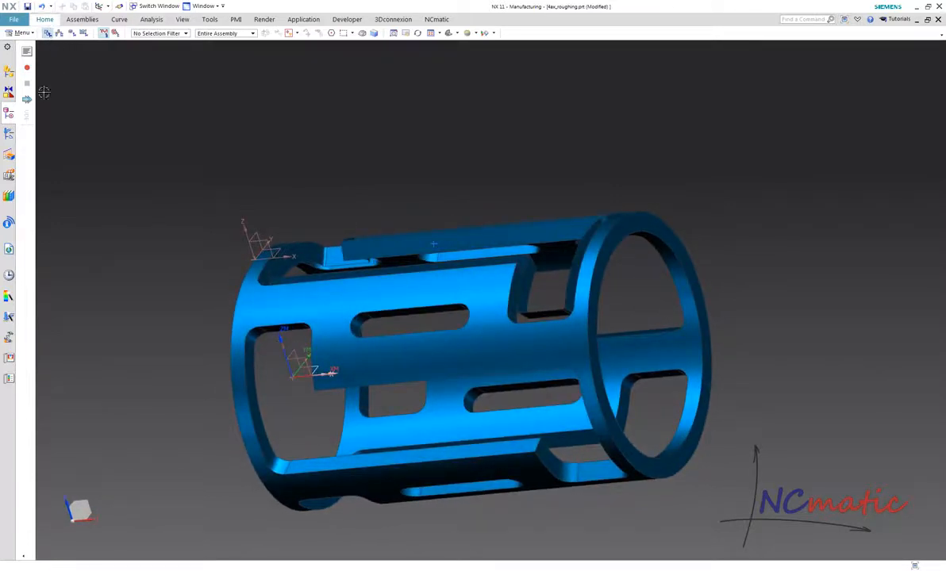
# Start Extend Sheet and select the offset sheet's outer edges along the first end ring, one long side and the adjoining step
pyautogui.click(49, 20)
pyautogui.click(523, 57)
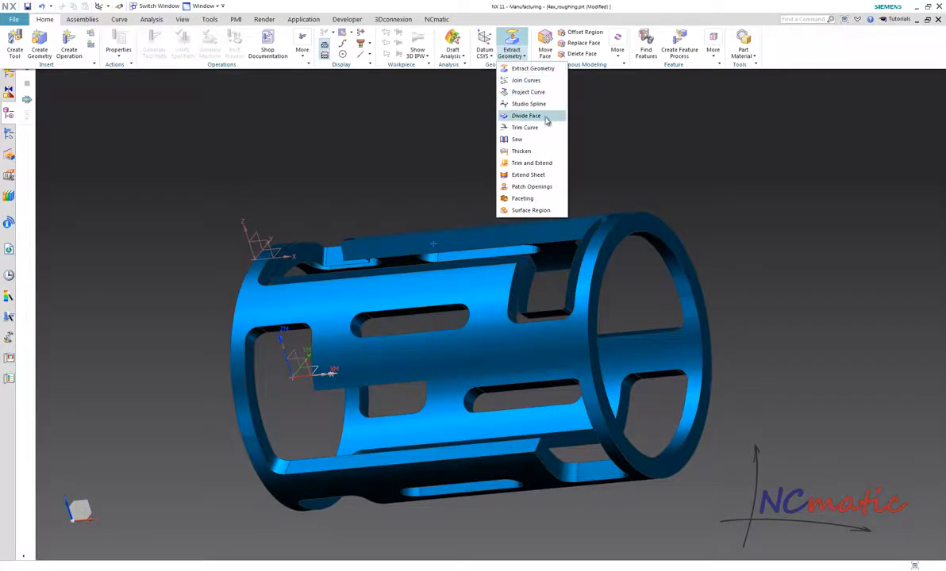
pyautogui.click(553, 177)
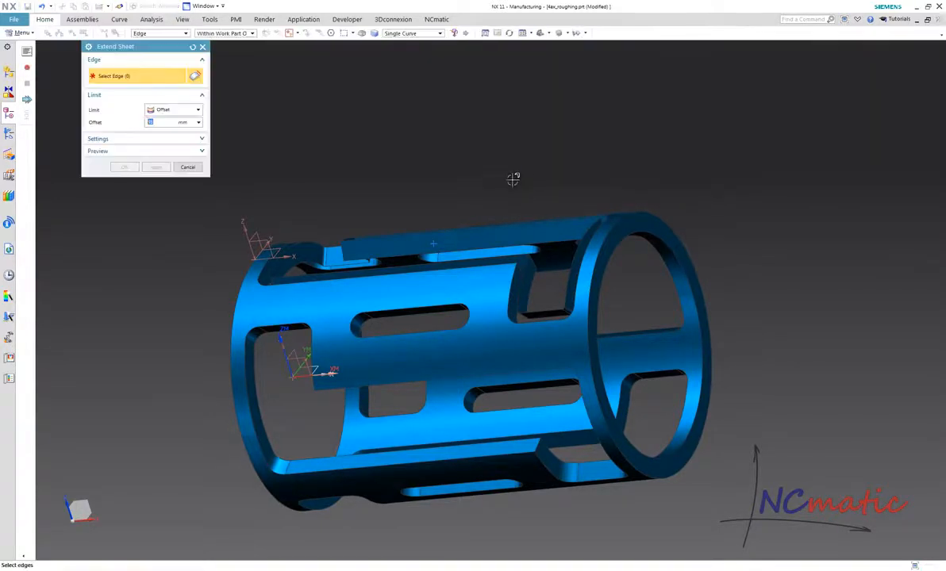
pyautogui.scroll(5, 404, 146)
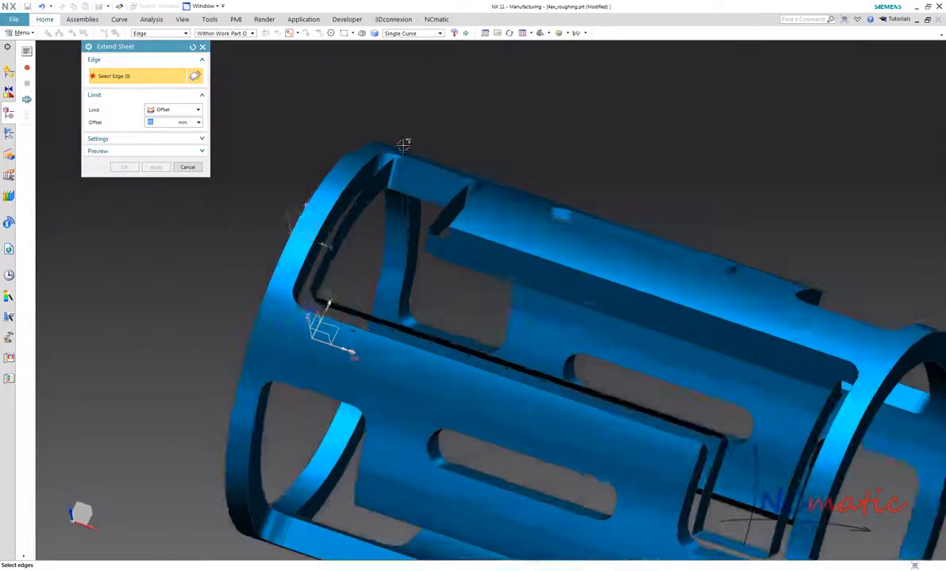
pyautogui.click(388, 179)
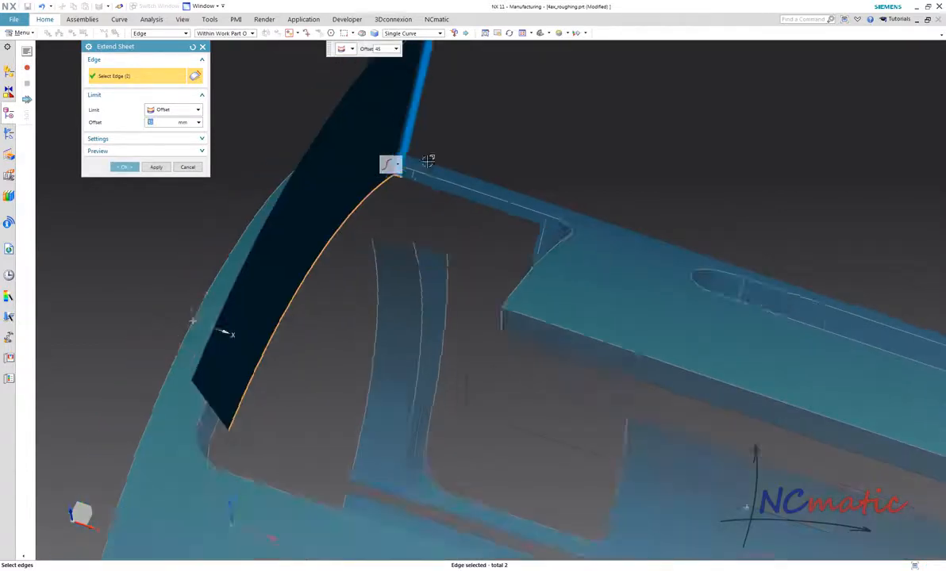
pyautogui.scroll(3, 317, 276)
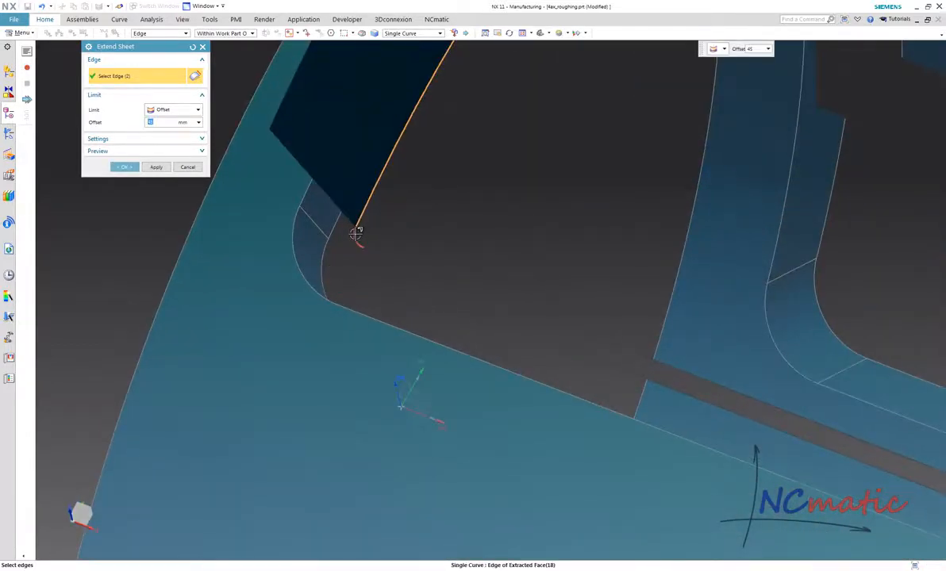
pyautogui.click(391, 257)
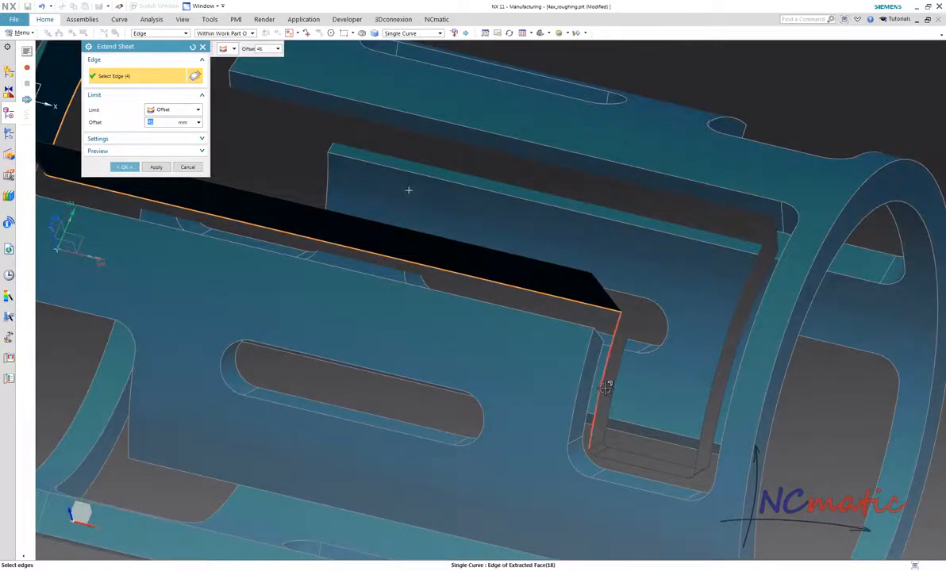
pyautogui.click(605, 386)
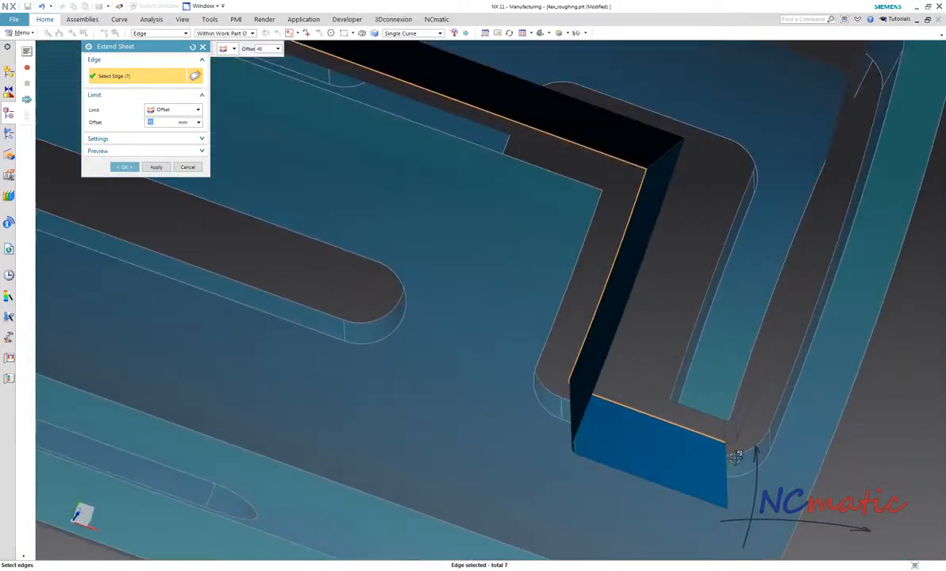
# Add the rounded corner edges and ring-side edge at the window's far end, plus the opposite long edge, to the selection
pyautogui.scroll(3, 736, 457)
pyautogui.click(732, 430)
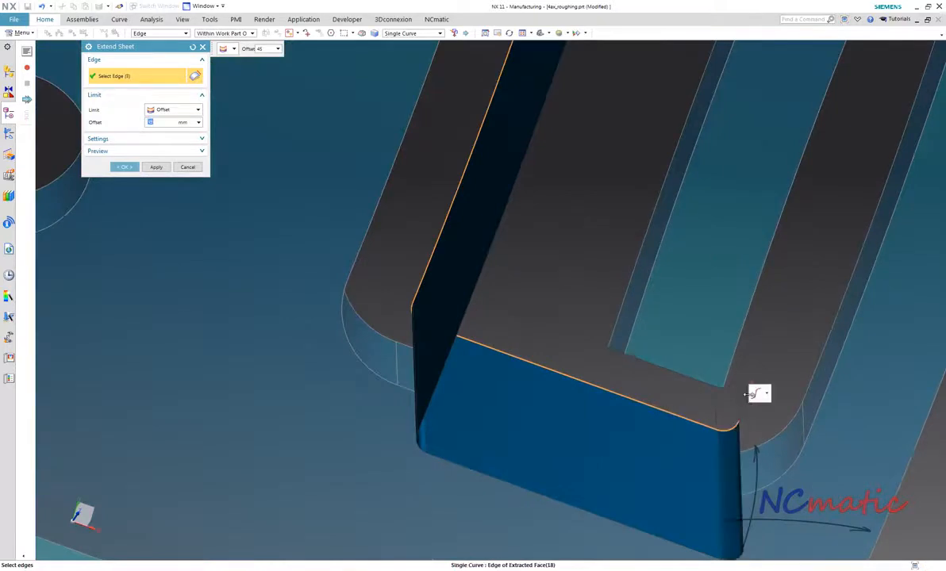
pyautogui.click(762, 370)
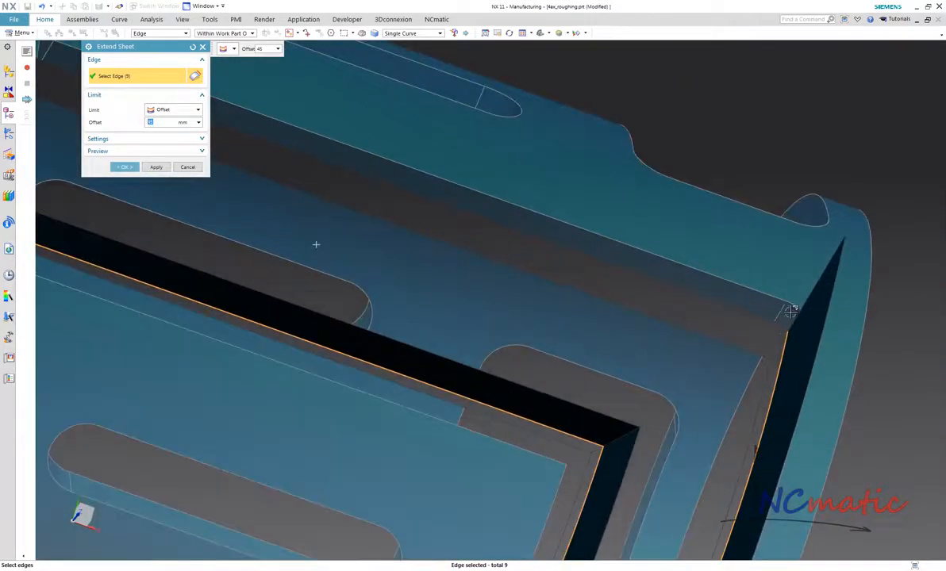
pyautogui.scroll(3, 791, 312)
pyautogui.click(770, 335)
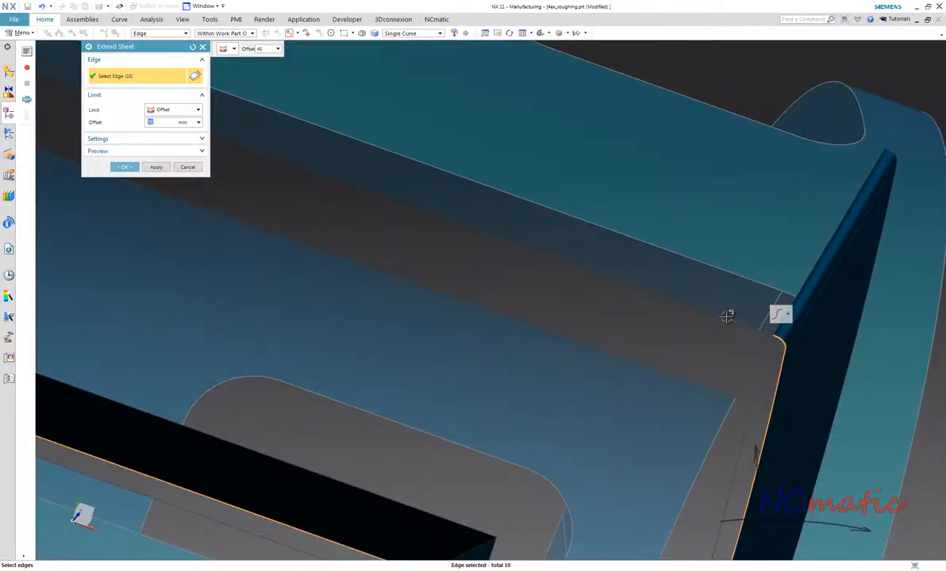
pyautogui.click(724, 316)
# Complete the sheet's outer edge loop by adding the remaining edges of the step beside the first end ring
pyautogui.scroll(-7, 797, 378)
pyautogui.moveTo(627, 321); pyautogui.dragTo(553, 202, button='middle')
pyautogui.scroll(4, 487, 316)
pyautogui.click(553, 202)
pyautogui.scroll(5, 555, 205)
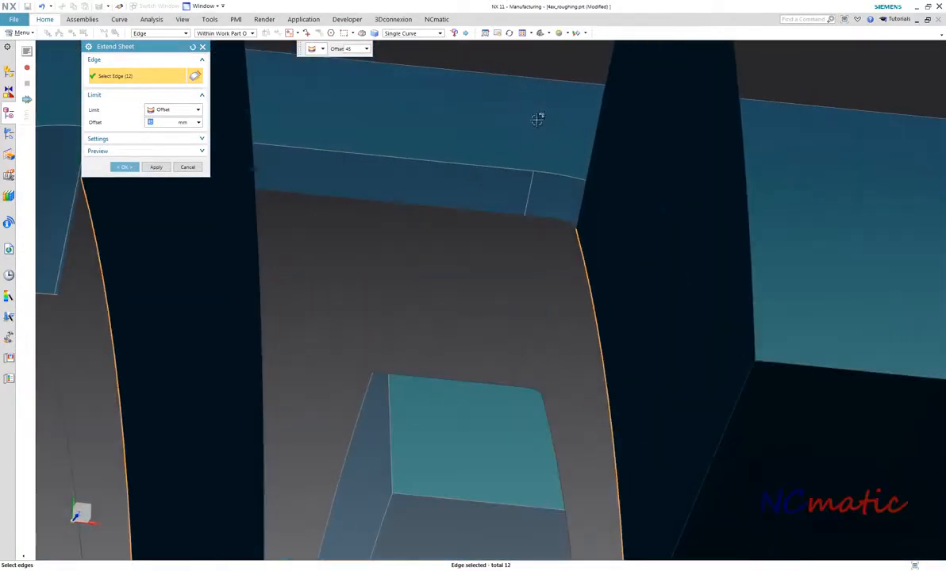
pyautogui.click(560, 217)
pyautogui.click(511, 219)
# Extend the sheet outward from the selected edge loop with an offset of 50 mm
pyautogui.scroll(-5, 510, 221)
pyautogui.moveTo(511, 221); pyautogui.dragTo(487, 251, button='middle')
pyautogui.scroll(-4, 568, 187)
pyautogui.press('F8')
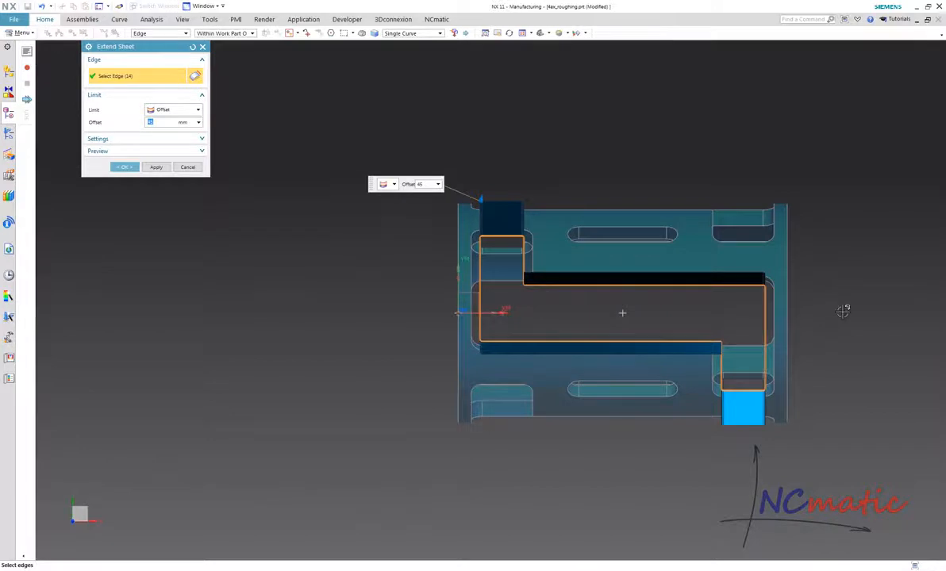
pyautogui.moveTo(843, 312); pyautogui.dragTo(836, 227, button='middle')
pyautogui.press('F8')
pyautogui.scroll(1, 641, 167)
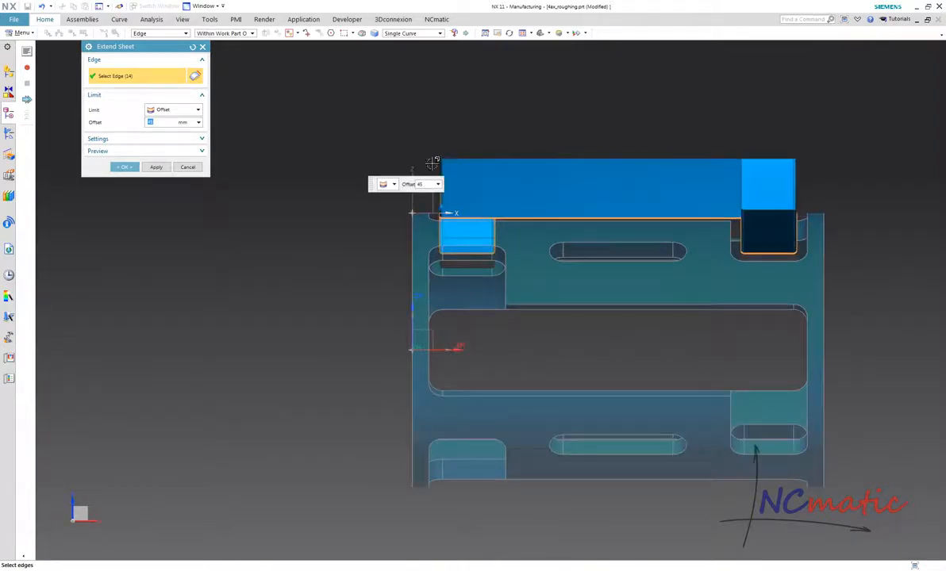
pyautogui.moveTo(444, 205); pyautogui.dragTo(448, 201)
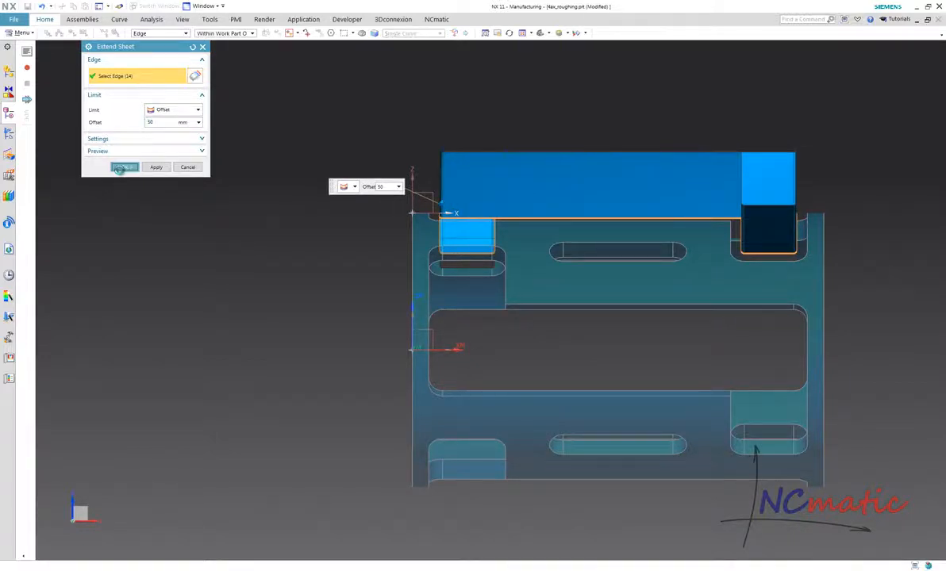
pyautogui.click(121, 167)
# Start an Intersection Curve and select all faces of the extended sheet and the adjoining offset sheet around the window as the first set
pyautogui.moveTo(288, 220); pyautogui.dragTo(89, 109, button='middle')
pyautogui.click(24, 34)
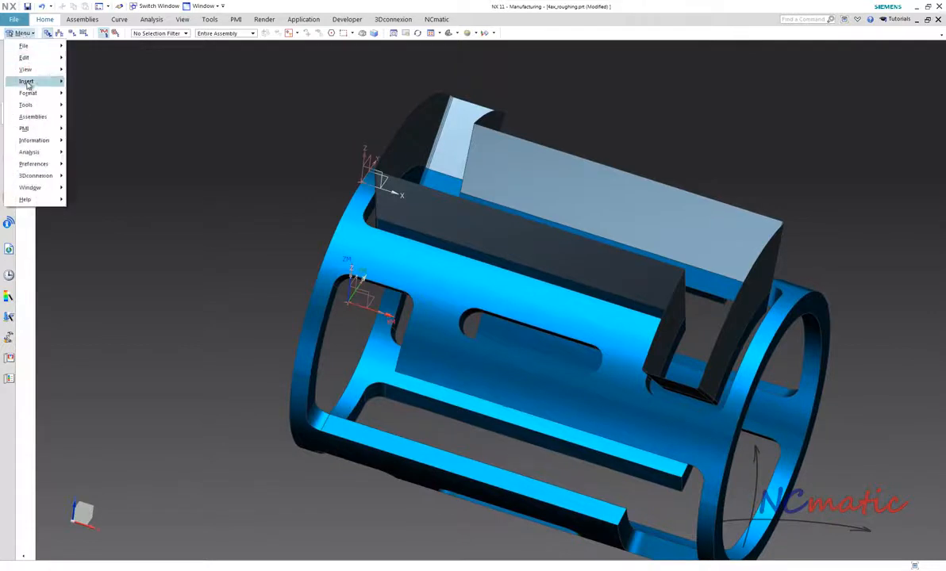
pyautogui.moveTo(49, 78)
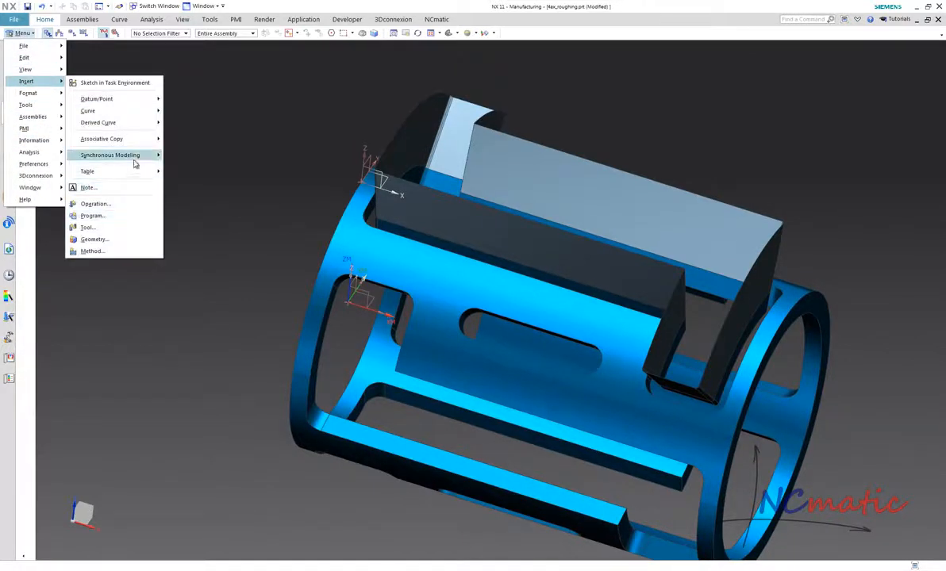
pyautogui.moveTo(124, 127)
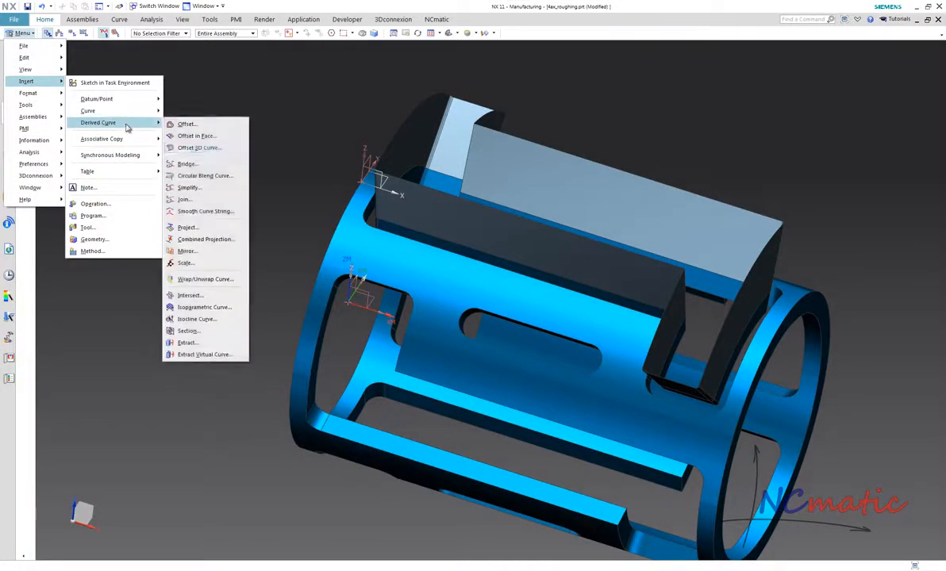
pyautogui.click(231, 295)
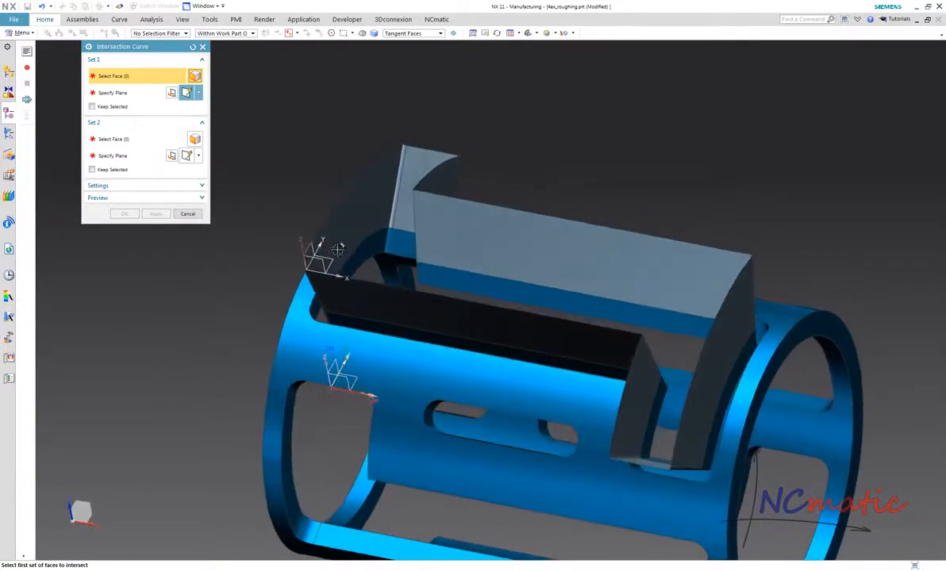
pyautogui.click(363, 207)
pyautogui.click(465, 225)
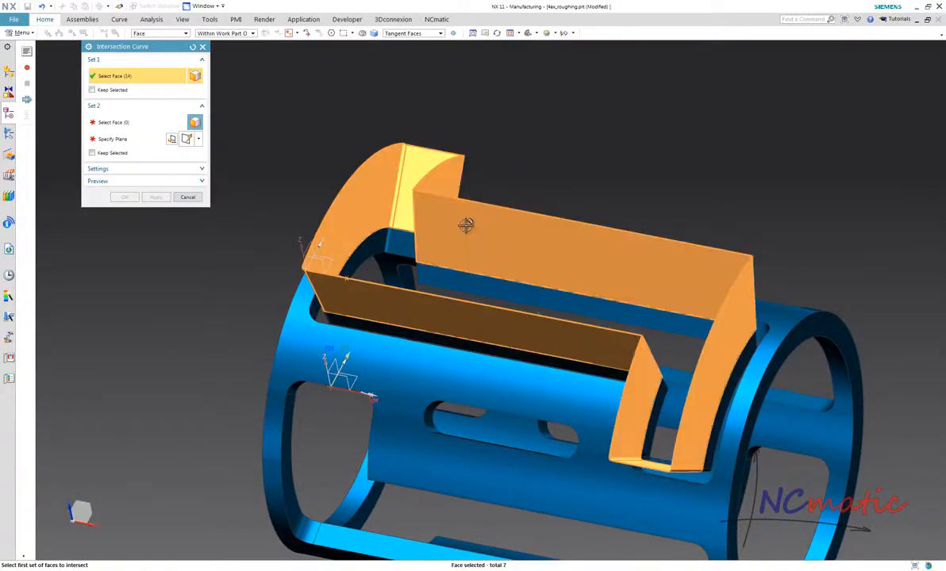
pyautogui.click(370, 250)
pyautogui.click(451, 273)
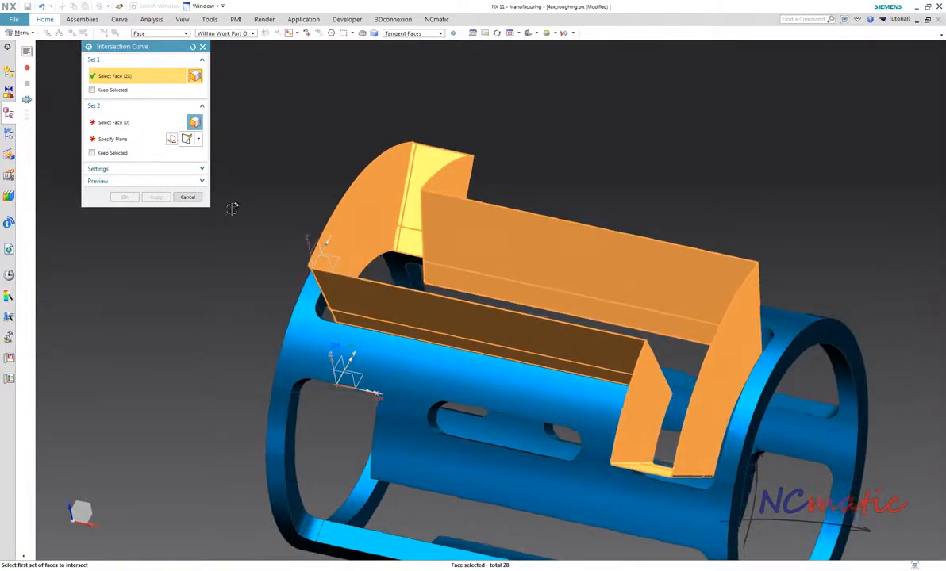
# Use the upper datum coordinate system's XY plane as the second set and create the intersection curve
pyautogui.click(117, 140)
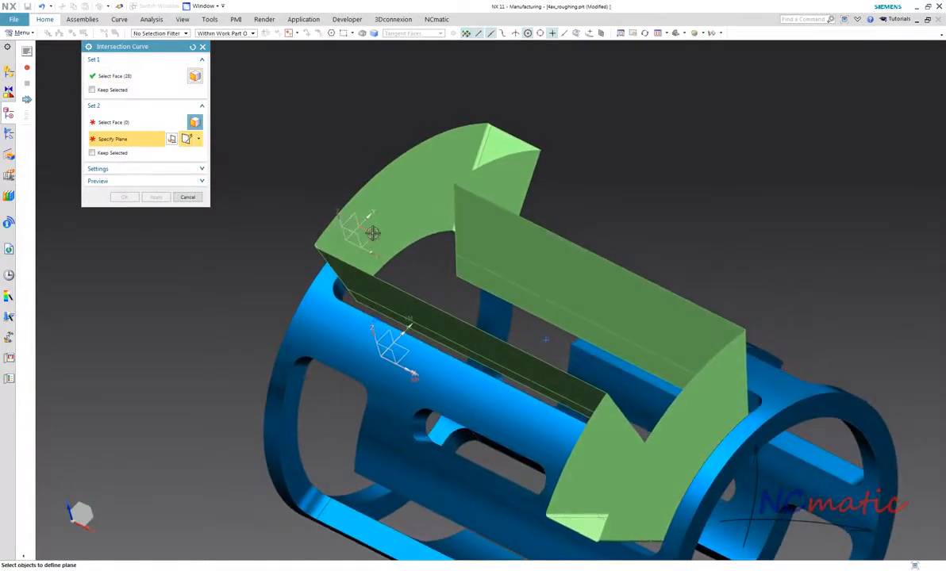
pyautogui.click(377, 236)
pyautogui.click(123, 197)
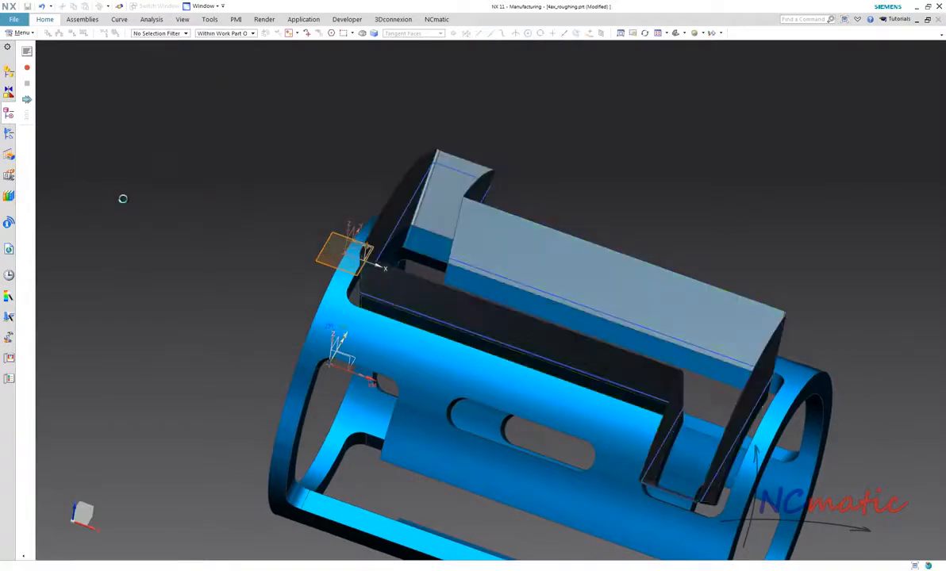
# Hide the extended sheet and the remaining construction sheets around the window
pyautogui.click(441, 217)
pyautogui.hotkey('ctrl', 'b')
pyautogui.click(440, 245)
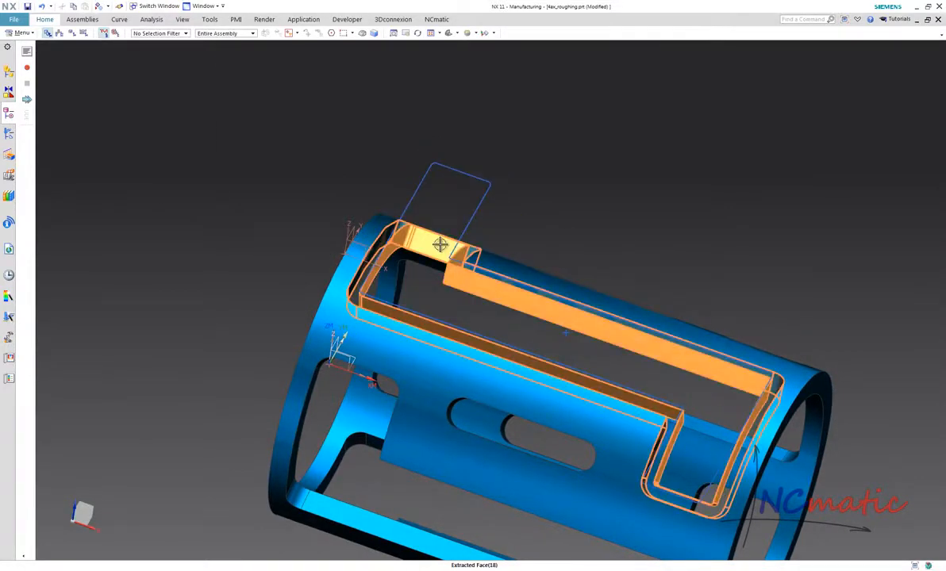
pyautogui.moveTo(441, 251); pyautogui.dragTo(441, 262, button='right')
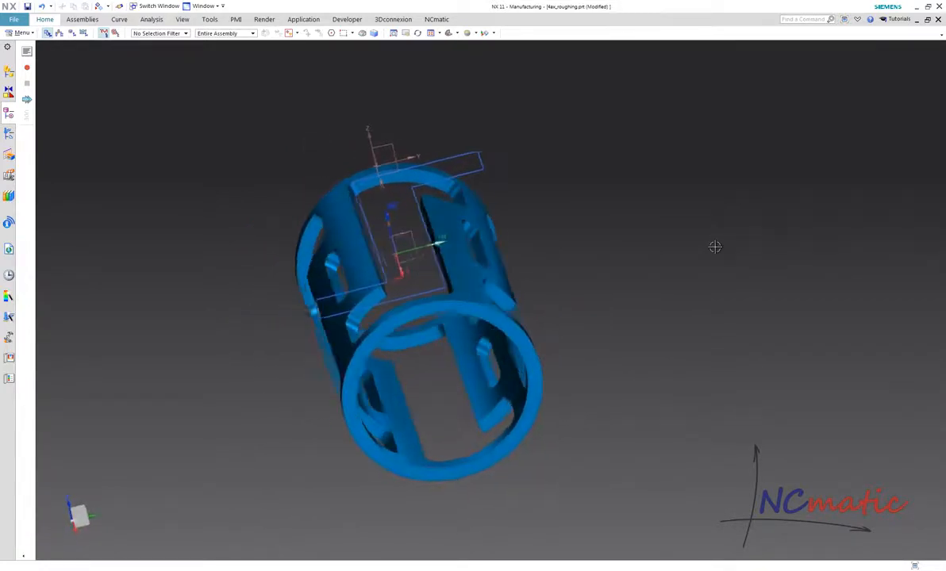
# Create a program group named AUX under NC_PROGRAM and order it ahead of PROGRAM
pyautogui.click(9, 133)
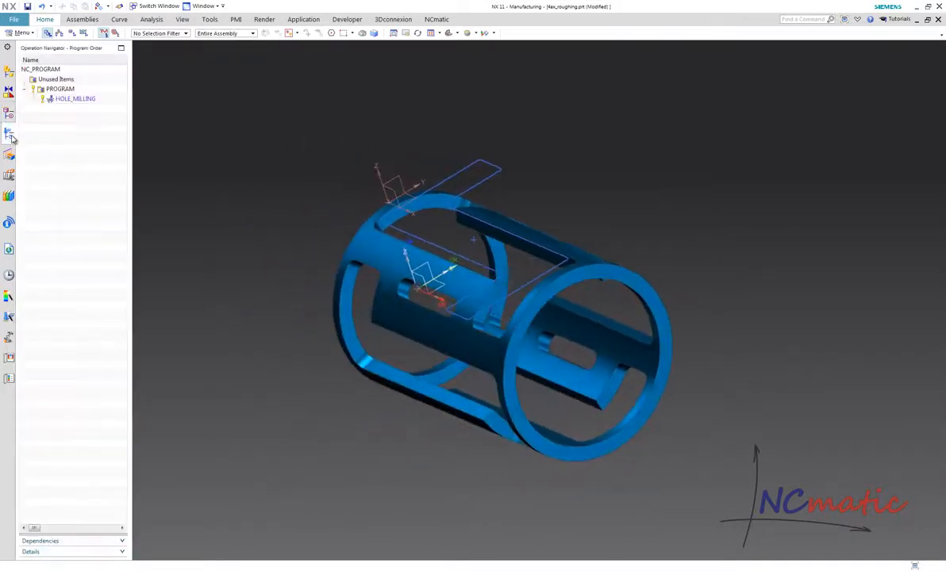
pyautogui.rightClick(68, 73)
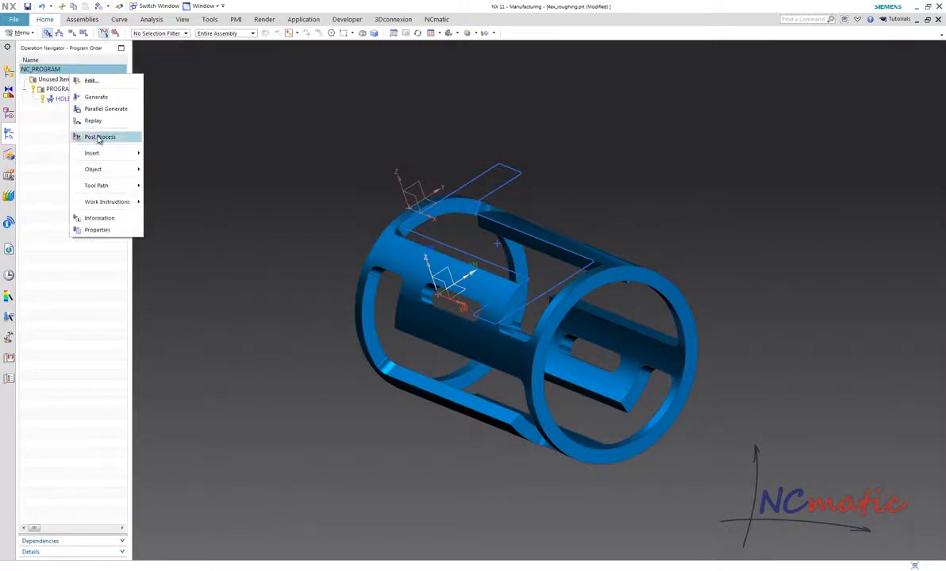
pyautogui.moveTo(114, 153)
pyautogui.click(170, 165)
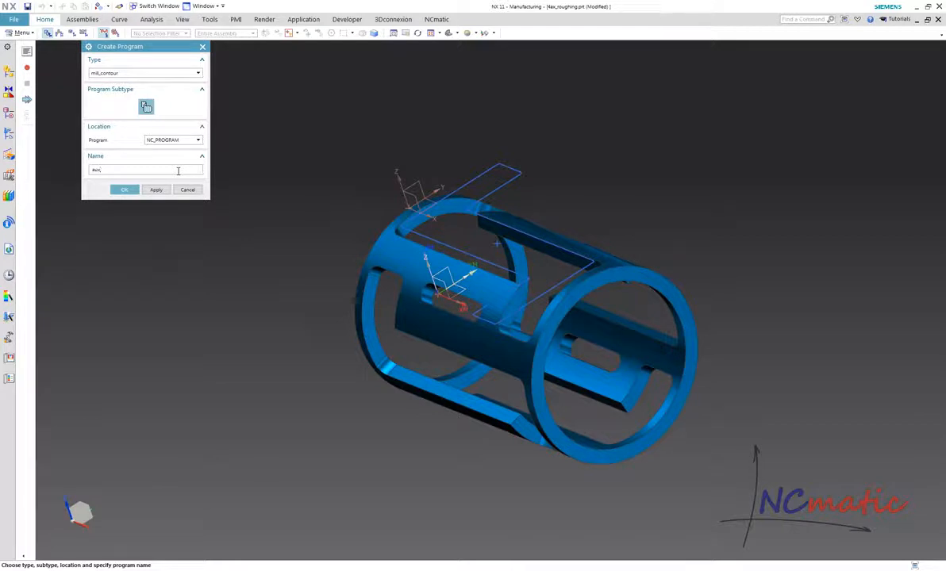
pyautogui.click(135, 190)
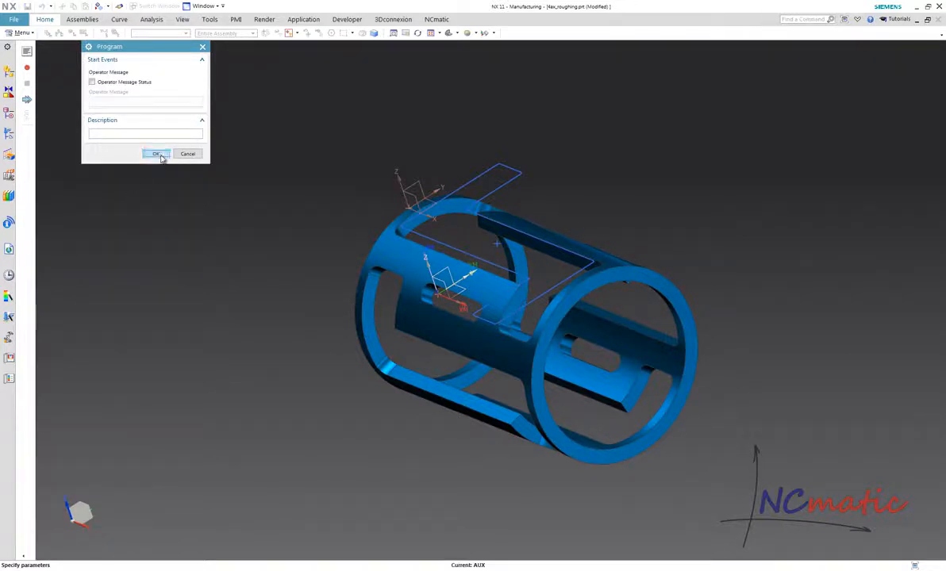
pyautogui.click(158, 154)
pyautogui.click(9, 135)
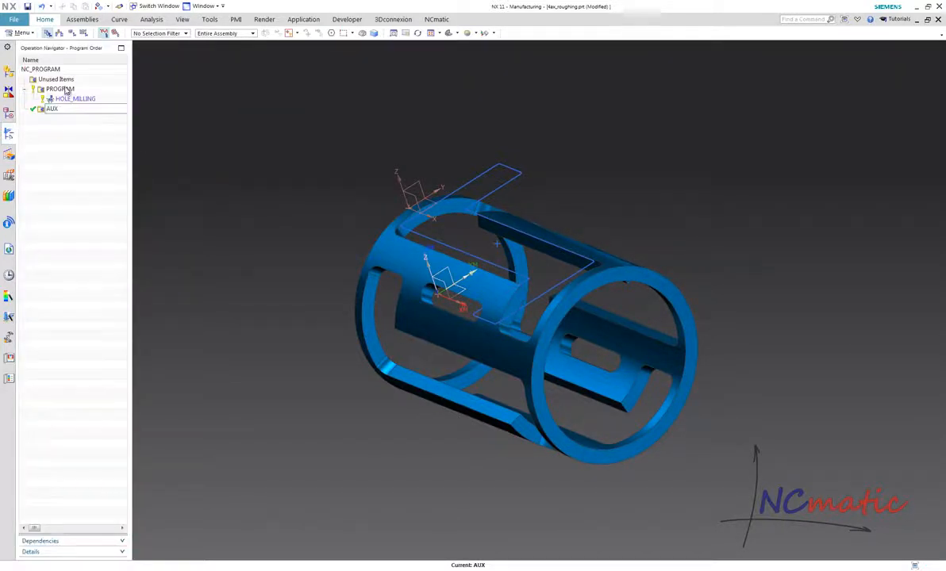
pyautogui.moveTo(66, 92); pyautogui.dragTo(70, 73)
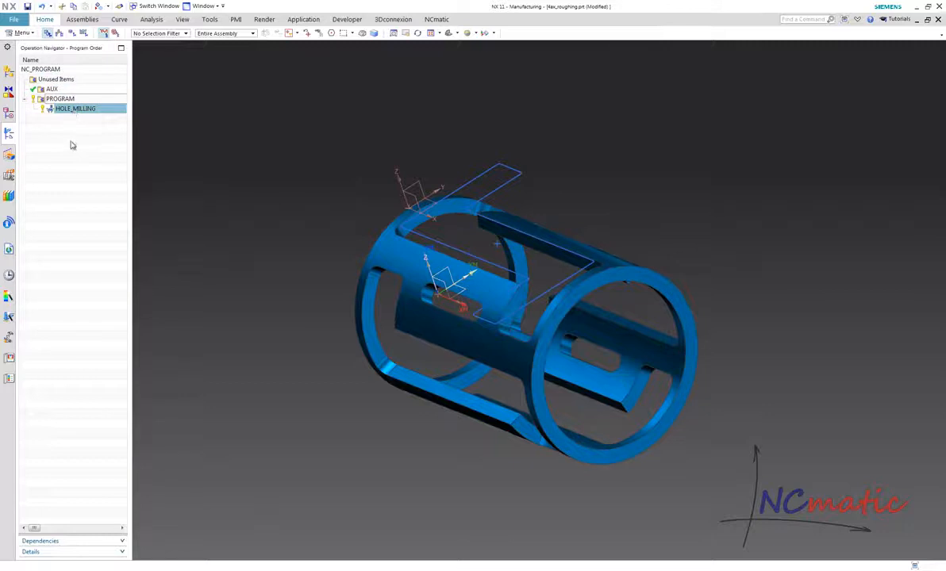
# Insert a mill_planar Planar Mill operation into the AUX program group
pyautogui.rightClick(81, 94)
pyautogui.moveTo(130, 222)
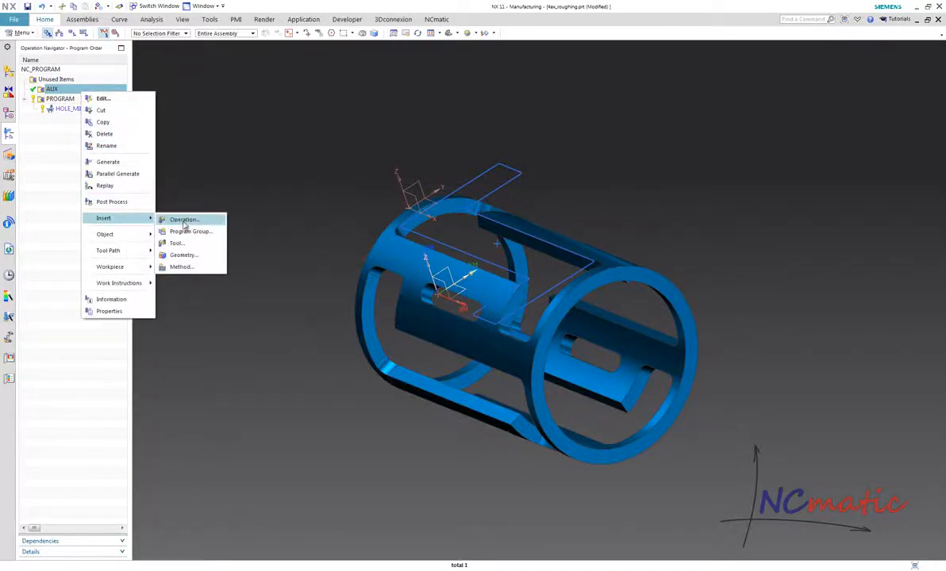
pyautogui.click(186, 218)
pyautogui.click(182, 74)
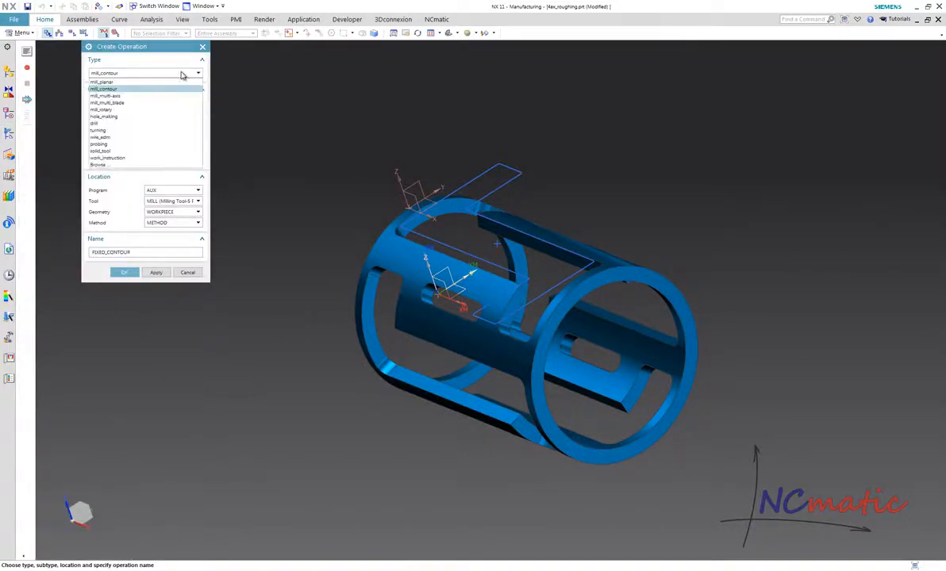
pyautogui.click(181, 82)
pyautogui.click(171, 107)
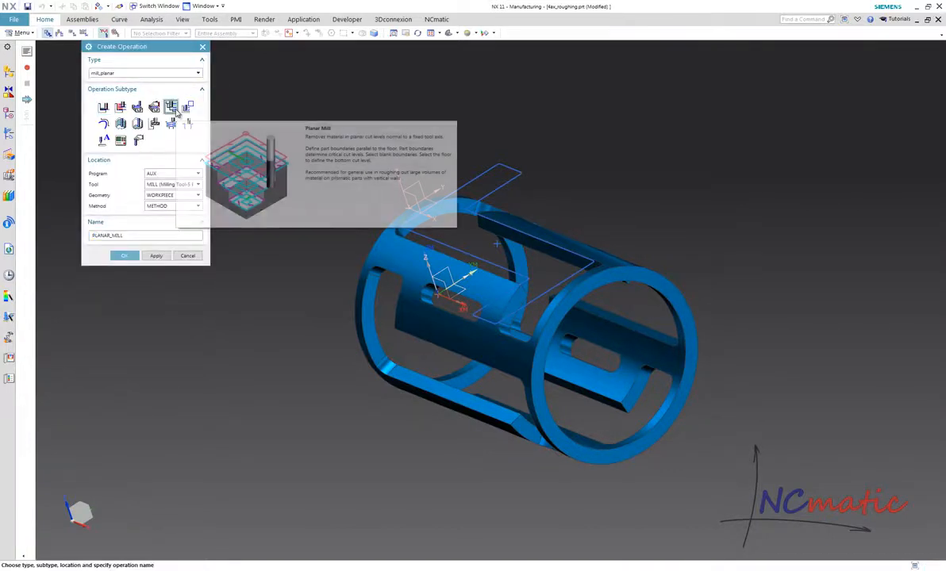
pyautogui.click(125, 255)
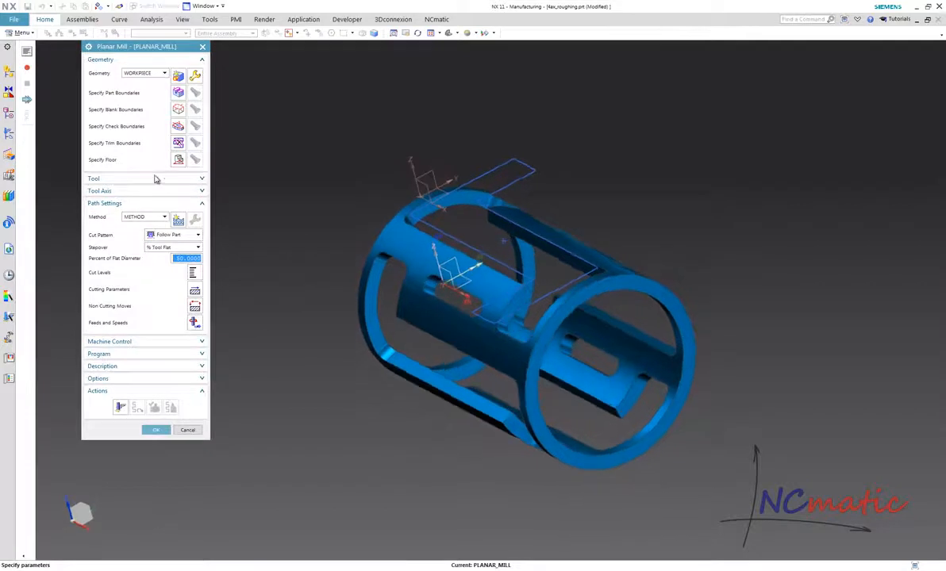
# Define a closed part boundary from the connected intersection curves around the window, with the tool side set to Inside
pyautogui.click(177, 76)
pyautogui.click(179, 75)
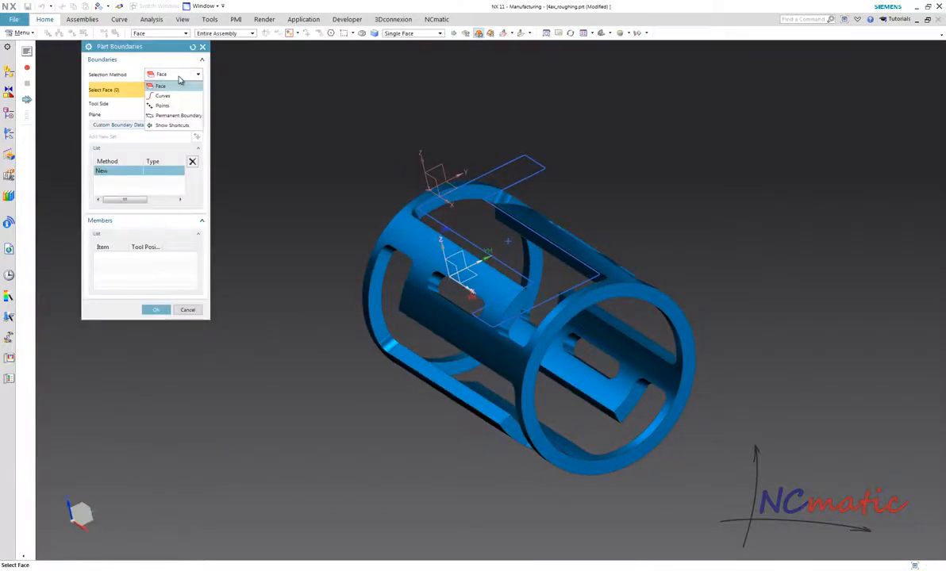
pyautogui.click(163, 95)
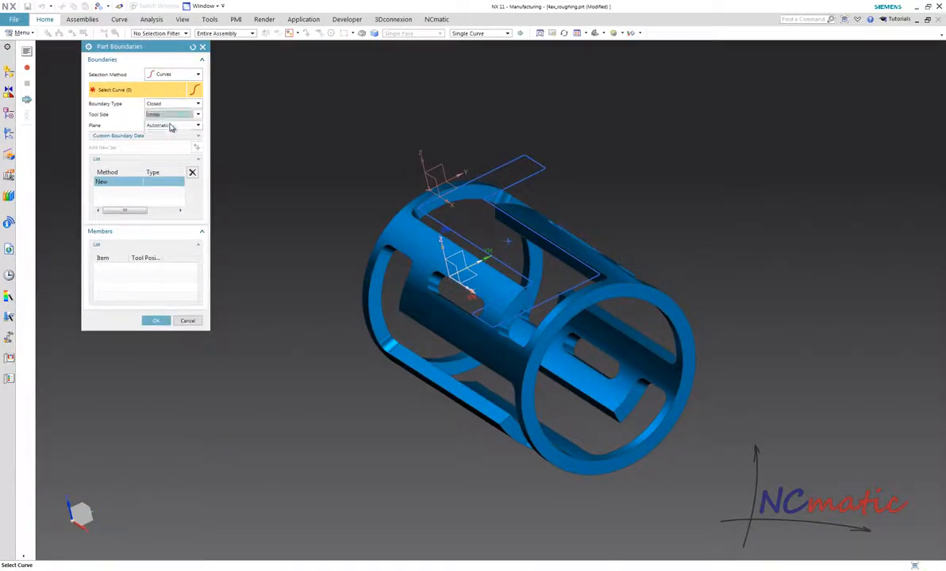
pyautogui.click(506, 161)
pyautogui.click(527, 146)
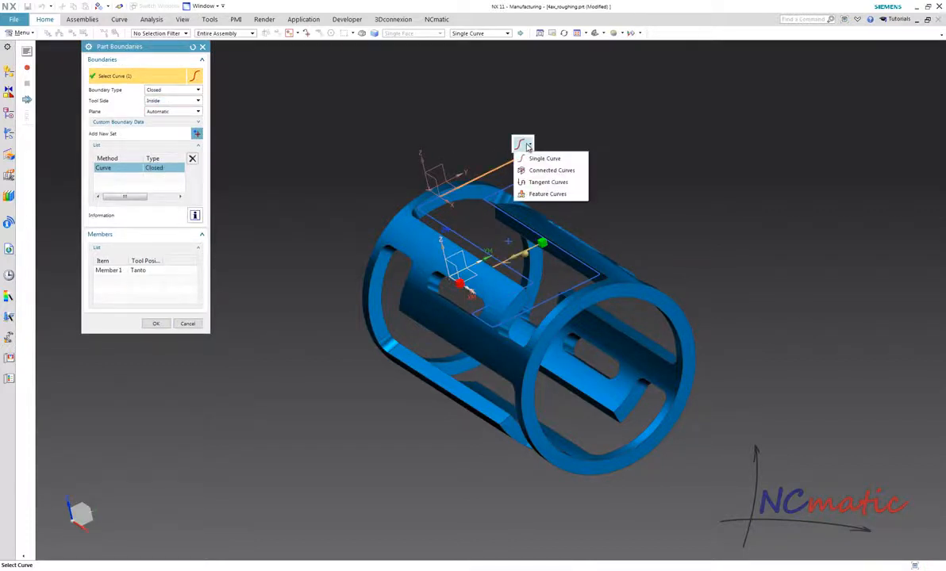
pyautogui.click(535, 172)
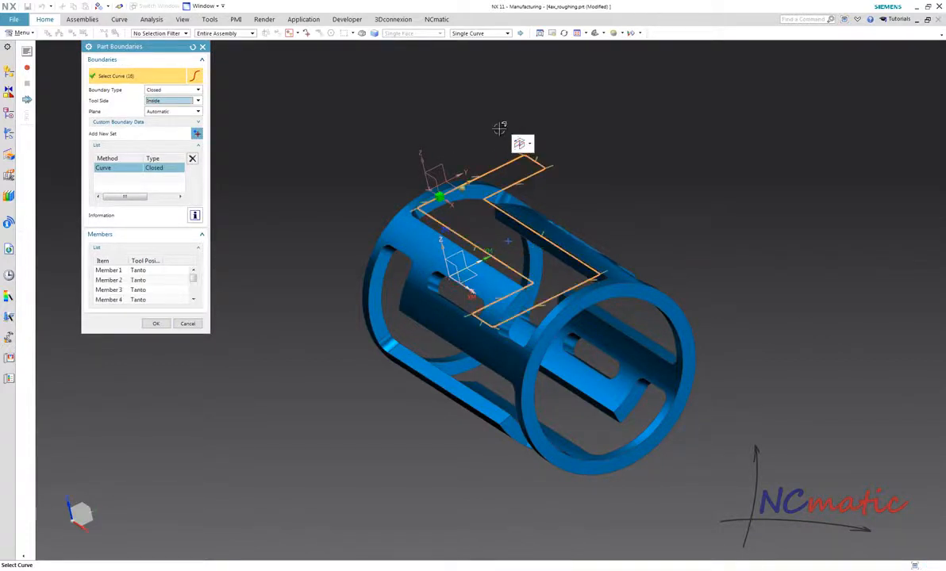
# Set the tool position to On for all members of the part boundary
pyautogui.click(137, 272)
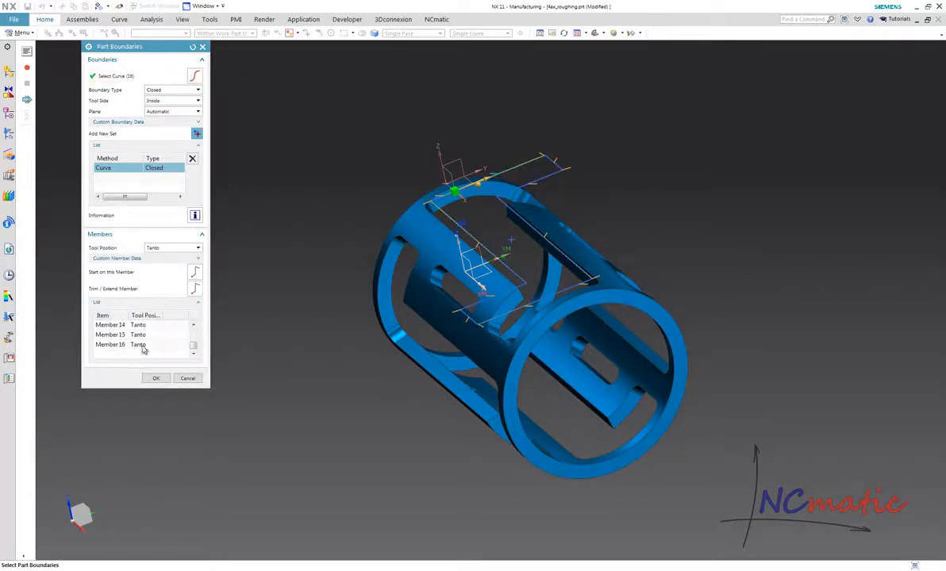
pyautogui.keyDown('shift'); pyautogui.click(146, 345); pyautogui.keyUp('shift')
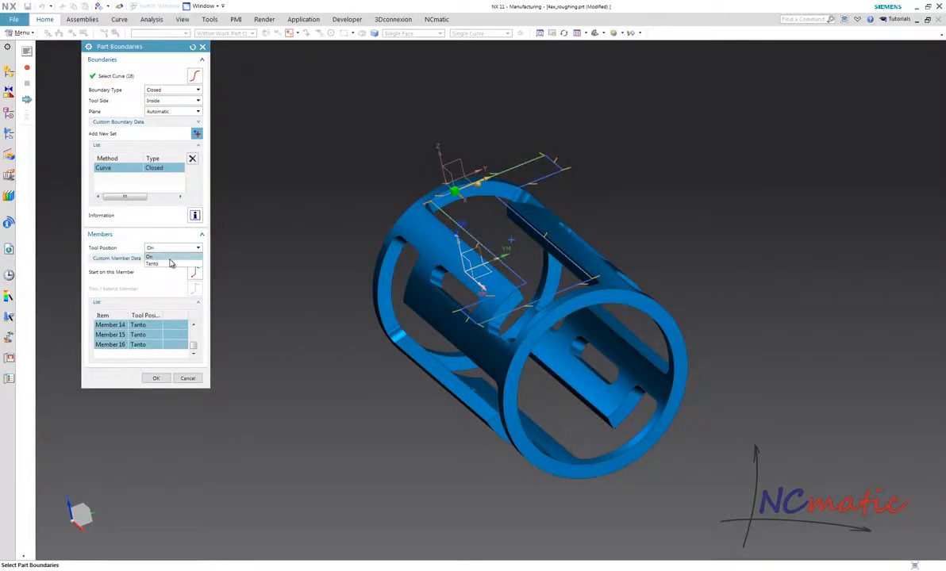
pyautogui.click(168, 258)
pyautogui.click(157, 378)
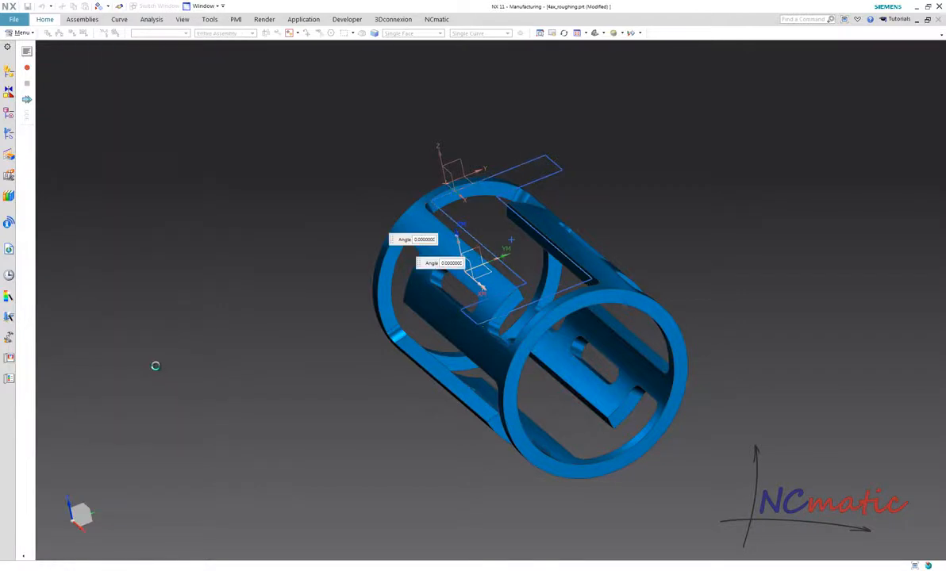
# Specify the floor on the upper datum coordinate system's XY plane at distance 0 mm and generate the planar tool path
pyautogui.click(177, 160)
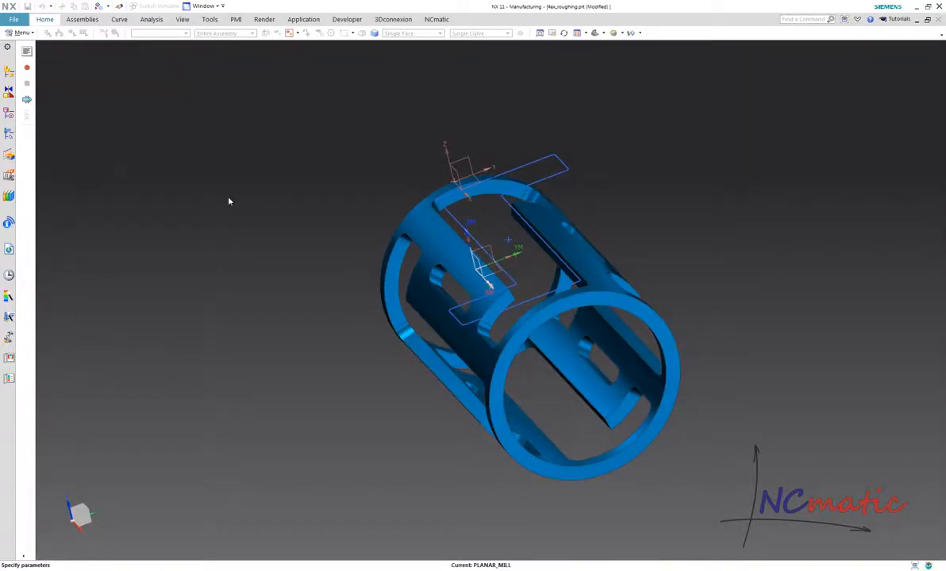
pyautogui.scroll(4, 495, 172)
pyautogui.scroll(2, 476, 175)
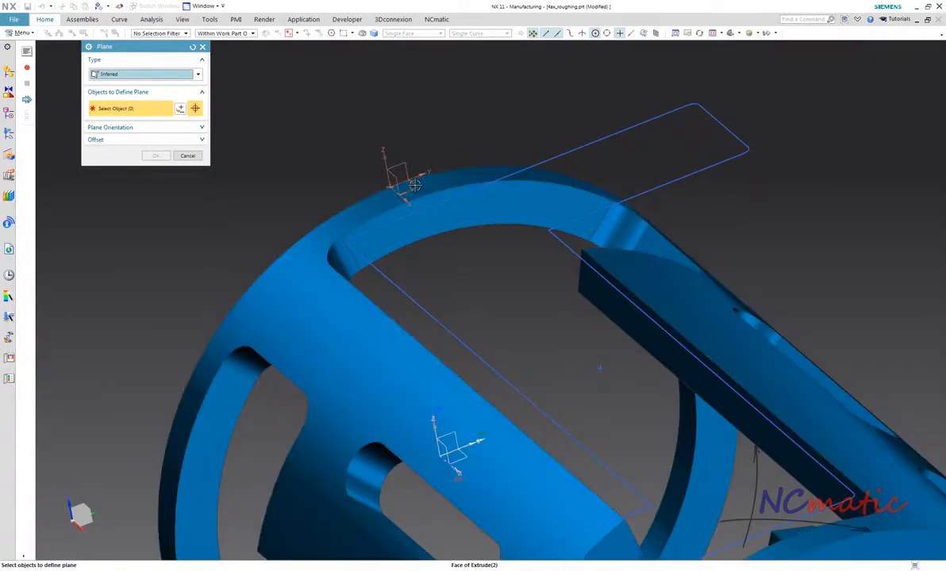
pyautogui.click(413, 185)
pyautogui.scroll(-6, 413, 186)
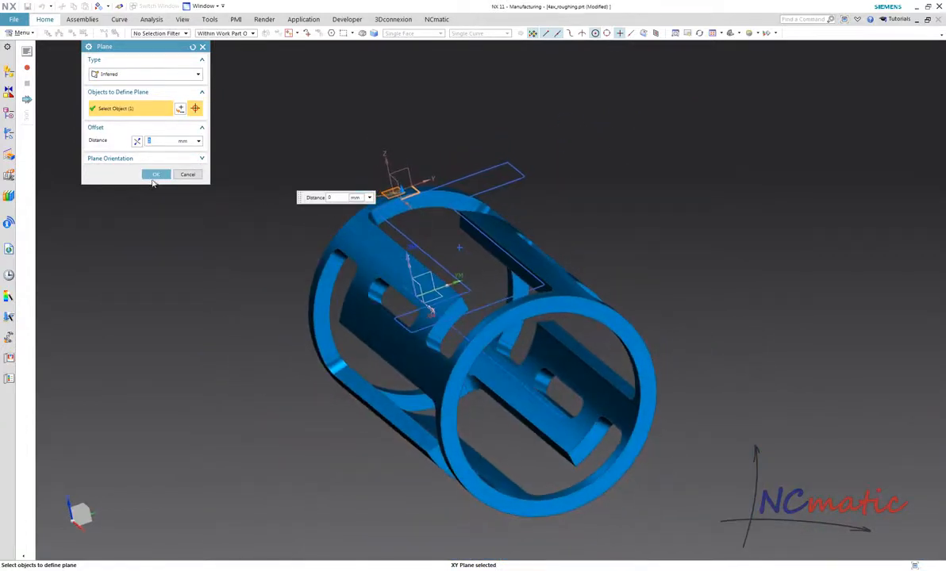
pyautogui.click(157, 176)
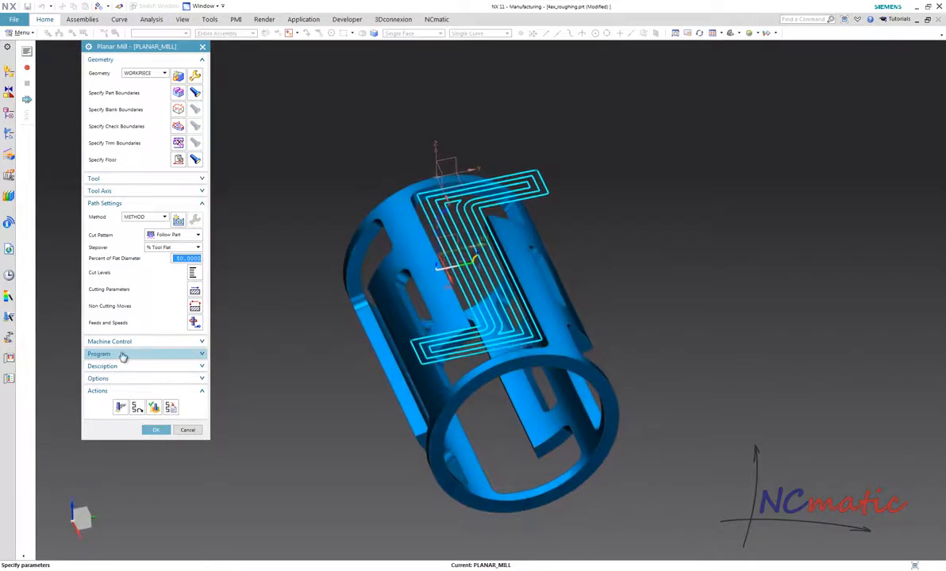
# Set the planar mill's cut pattern to Trochoidal with a stepover of 30% of the tool's flat diameter
pyautogui.click(178, 248)
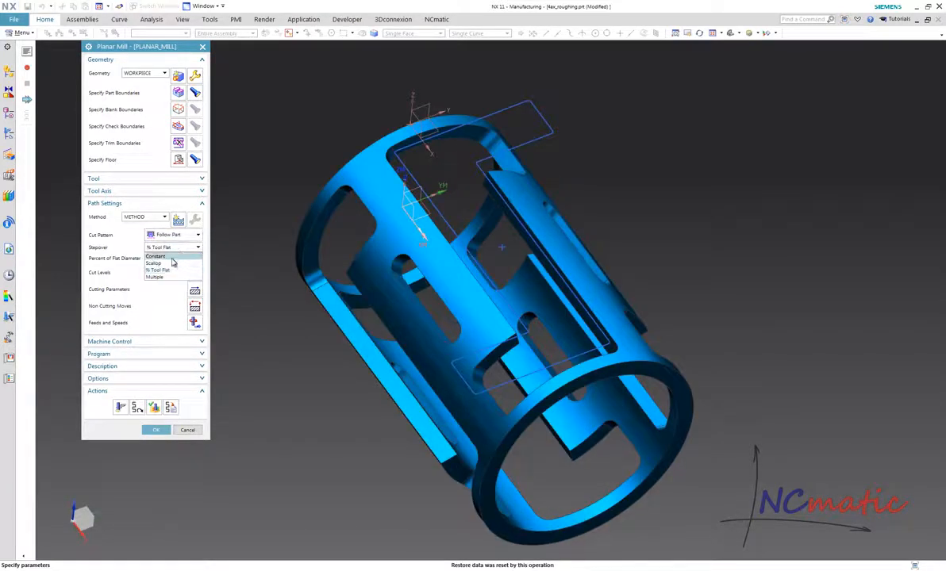
pyautogui.click(176, 236)
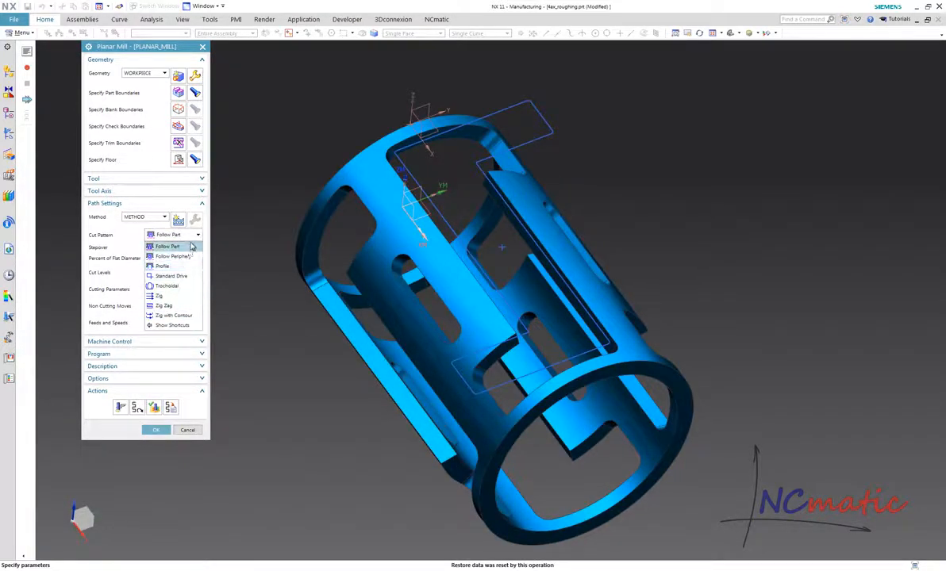
pyautogui.click(168, 286)
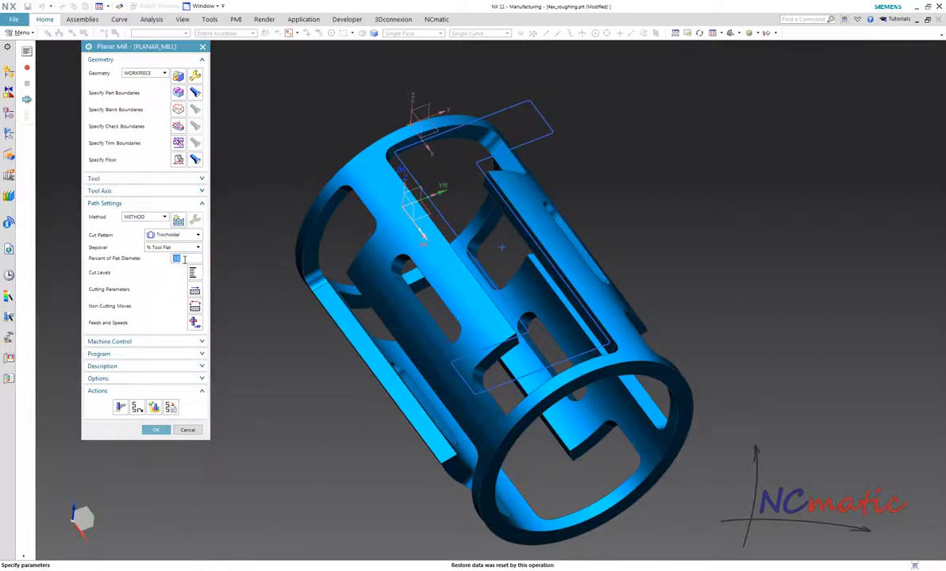
# Accept the cutting parameters with trochoidal width 60%, minimum width 10% and step ahead 30% of tool, and generate the tool path
pyautogui.click(194, 291)
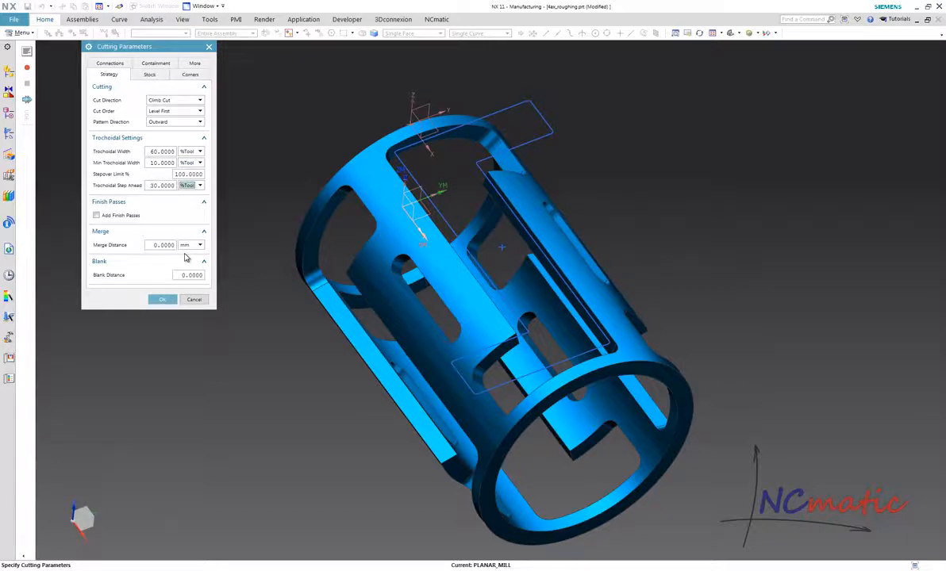
pyautogui.click(163, 301)
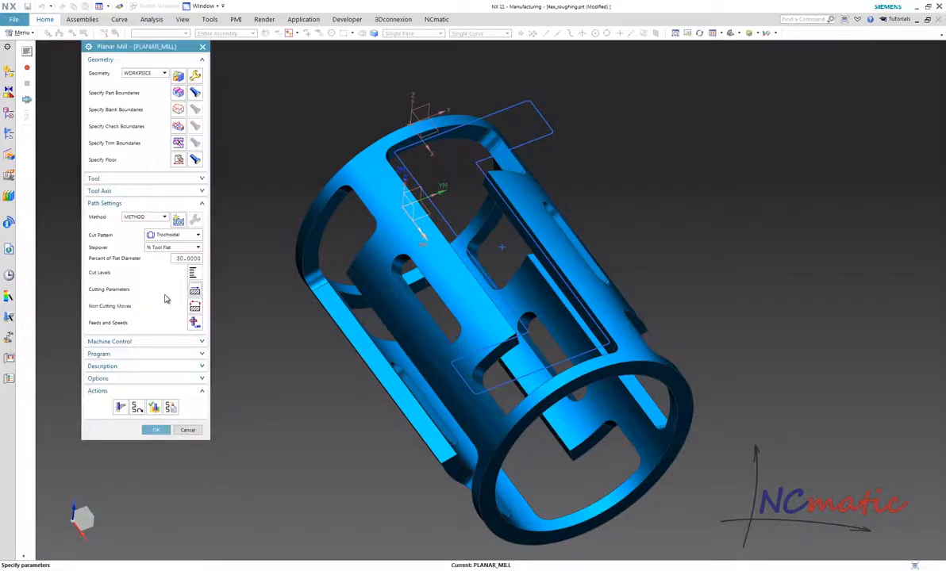
pyautogui.click(120, 407)
pyautogui.press('Return')
pyautogui.moveTo(225, 370); pyautogui.dragTo(343, 384, button='middle')
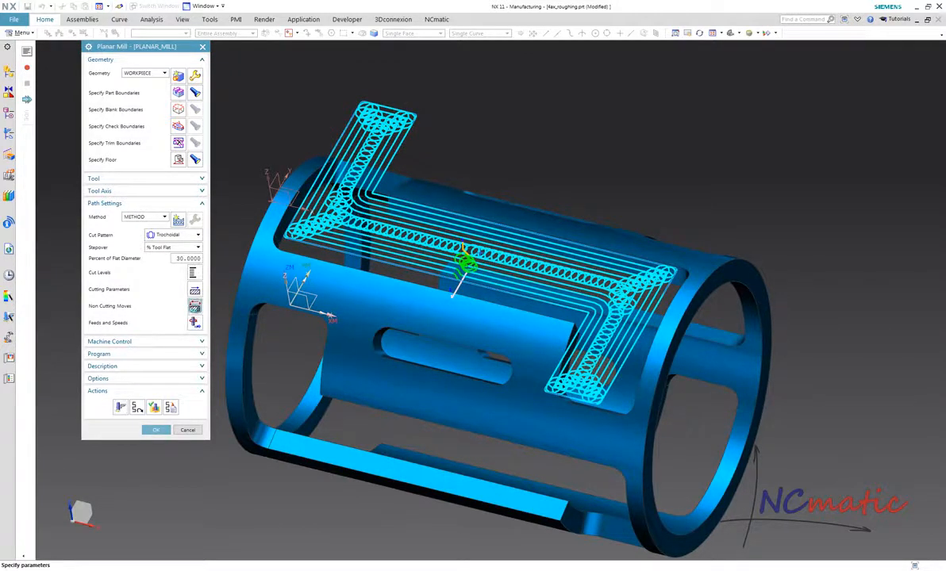
# Set the open area engage type to Point at the window's existing centre point with radius 3 mm, and closed area to Same as Open Area
pyautogui.click(196, 307)
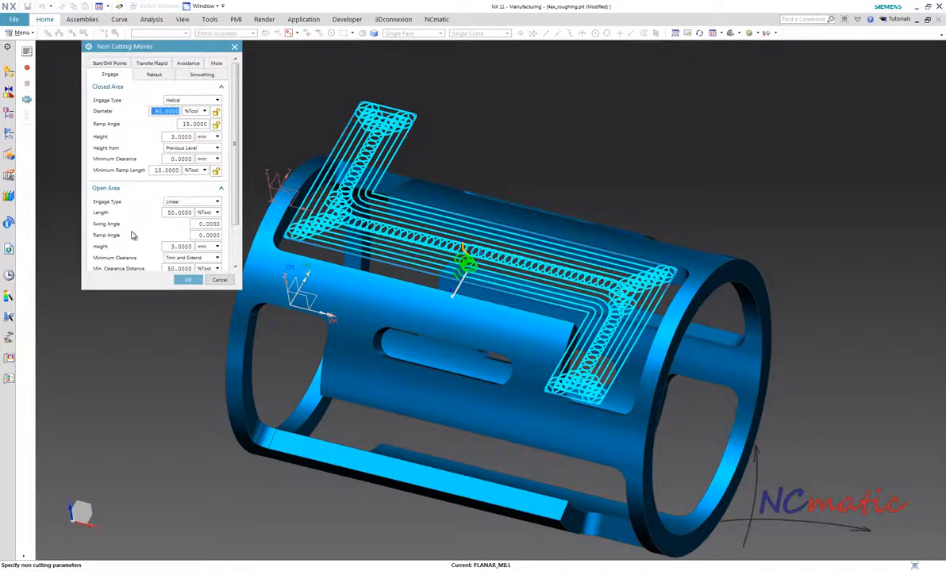
pyautogui.moveTo(139, 290); pyautogui.dragTo(139, 343)
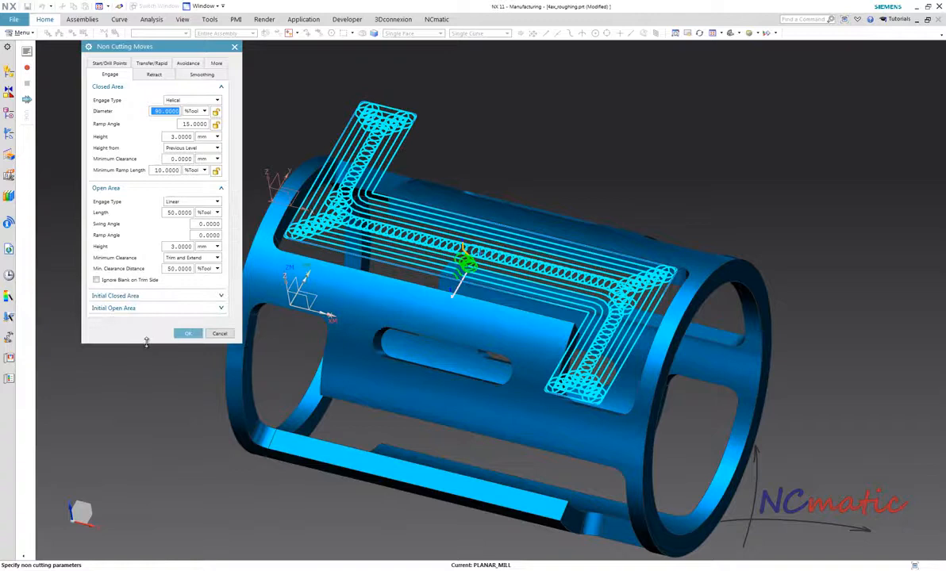
pyautogui.click(208, 201)
pyautogui.click(171, 237)
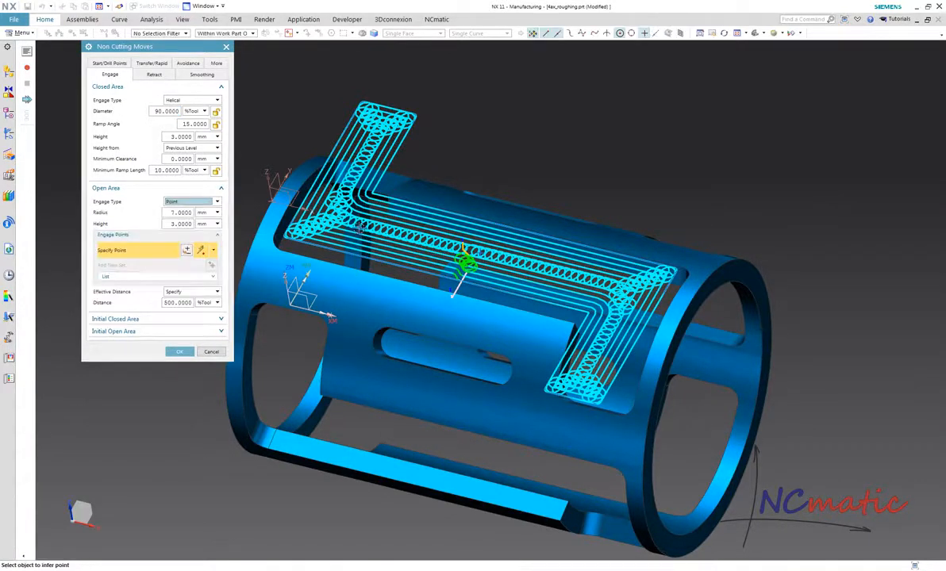
pyautogui.scroll(-5, 464, 251)
pyautogui.click(476, 250)
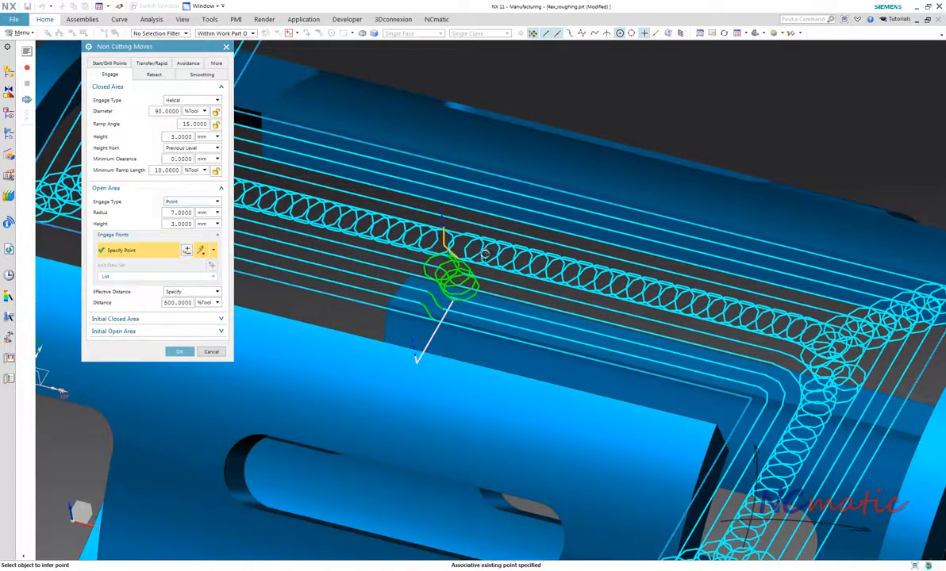
pyautogui.scroll(2, 506, 250)
pyautogui.scroll(3, 505, 250)
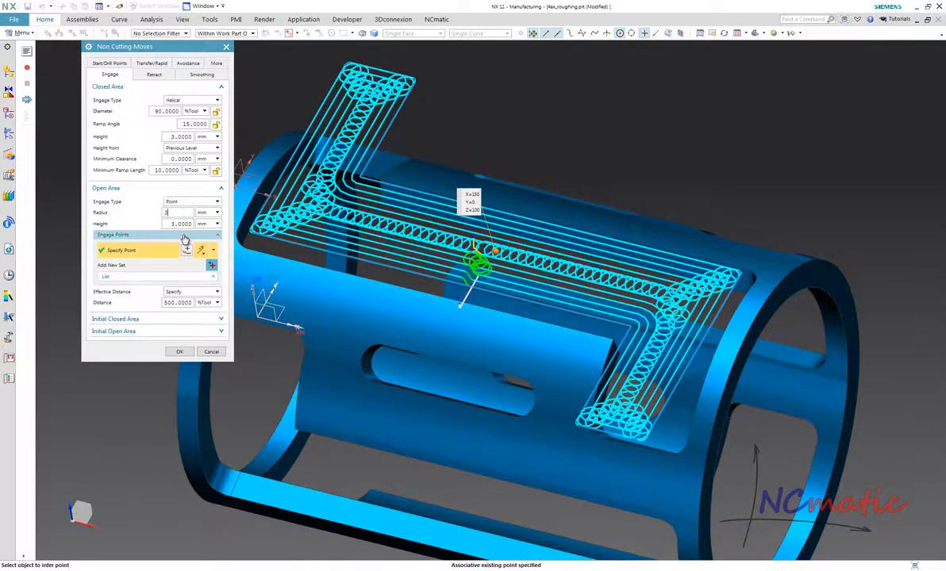
pyautogui.click(191, 100)
pyautogui.click(197, 112)
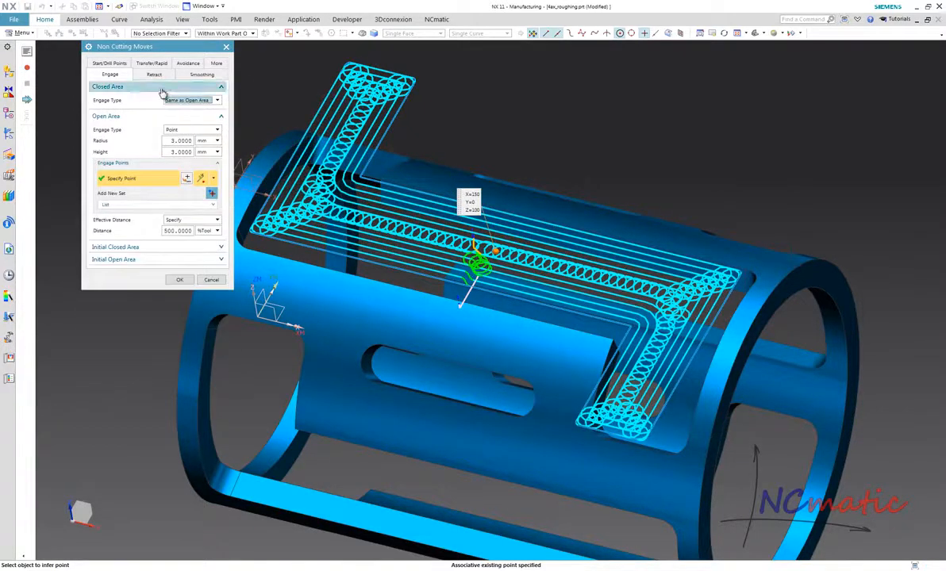
# Set the retract type to None, regenerate the trochoidal tool path and accept the planar mill operation
pyautogui.click(154, 75)
pyautogui.click(191, 100)
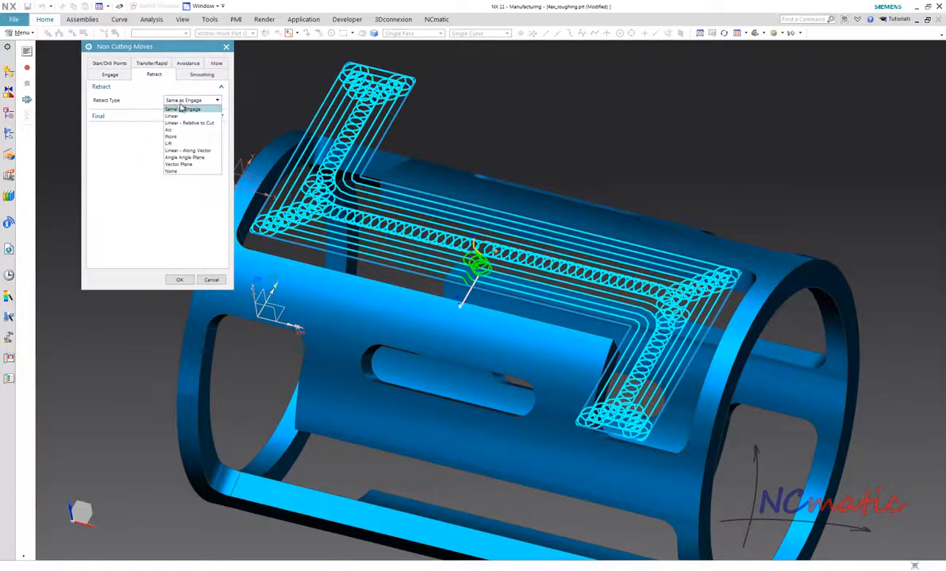
pyautogui.click(199, 172)
pyautogui.click(180, 280)
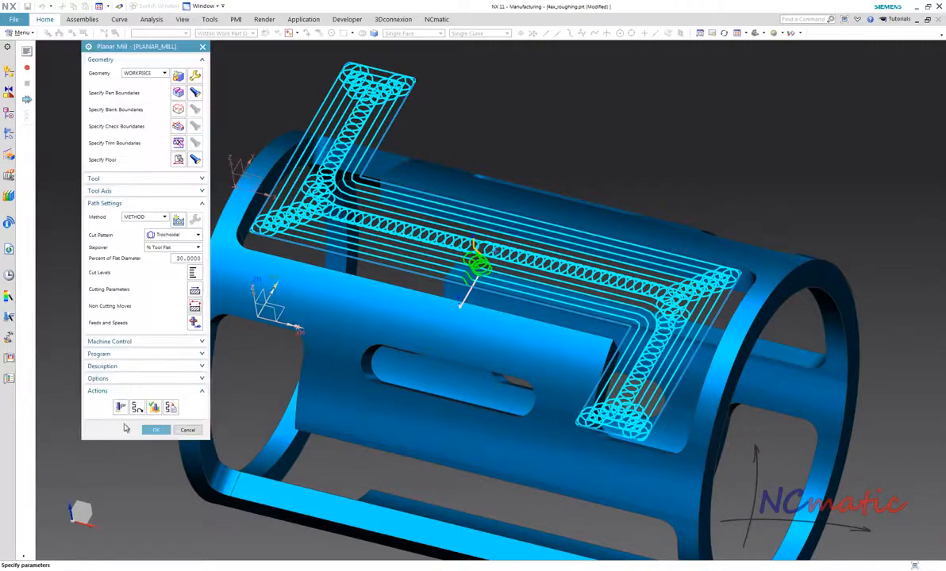
pyautogui.click(121, 407)
pyautogui.press('Return')
pyautogui.moveTo(584, 322); pyautogui.dragTo(583, 268, button='middle')
pyautogui.scroll(8, 583, 268)
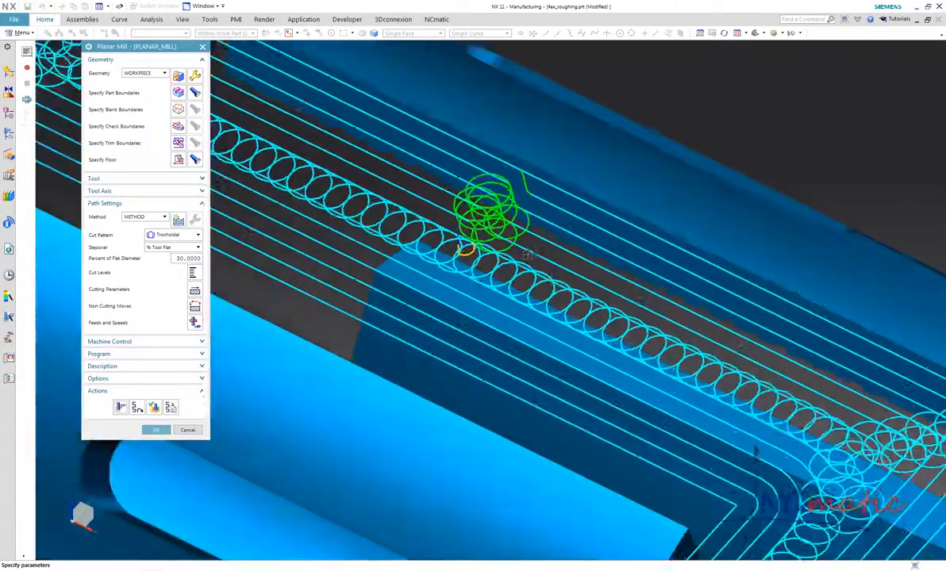
pyautogui.scroll(-8, 523, 258)
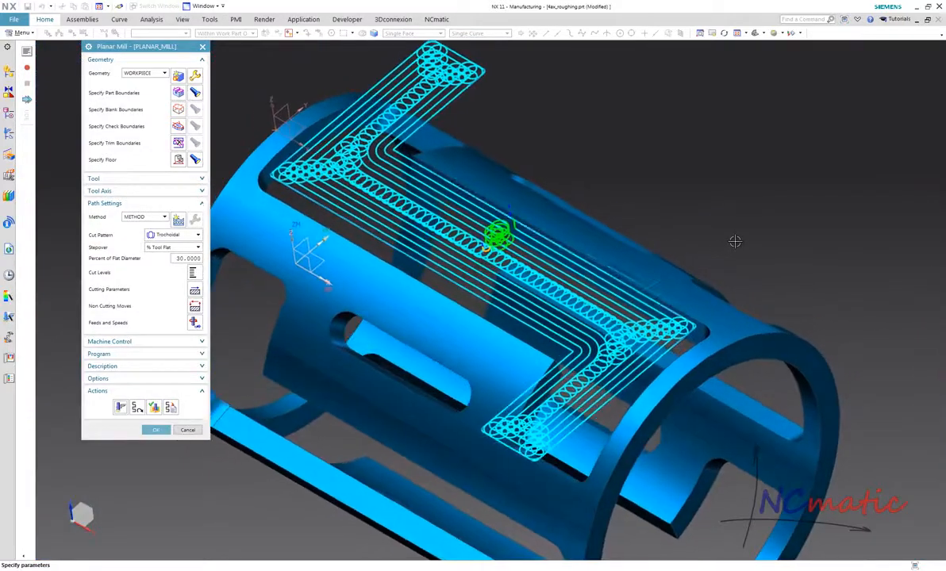
pyautogui.moveTo(735, 227); pyautogui.dragTo(131, 201, button='middle')
pyautogui.click(156, 430)
pyautogui.scroll(-3, 112, 193)
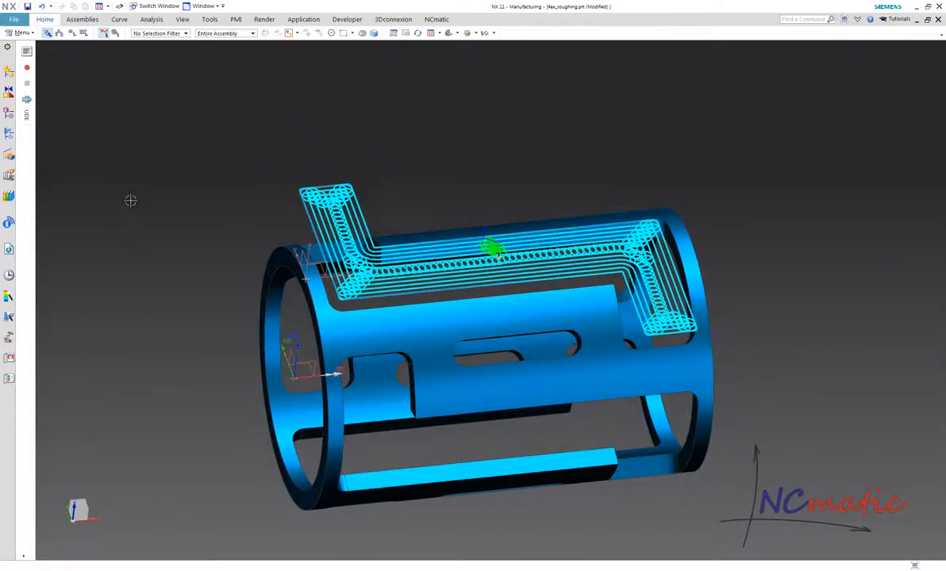
# Switch to Modeling and start an extrusion of the cylindrical part's inner circular end edge from 0 to 300 mm
pyautogui.press('F5')
pyautogui.hotkey('ctrl', 'm')
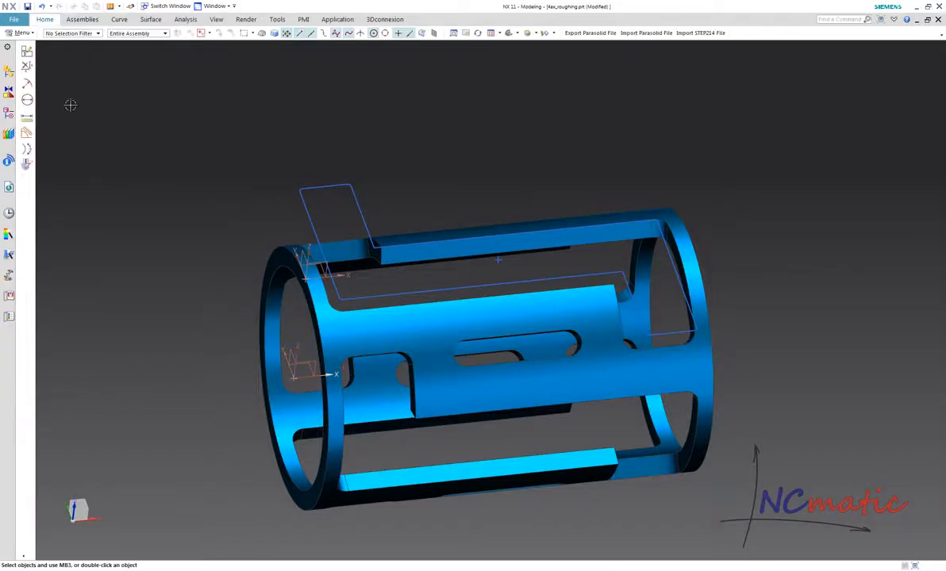
pyautogui.click(45, 20)
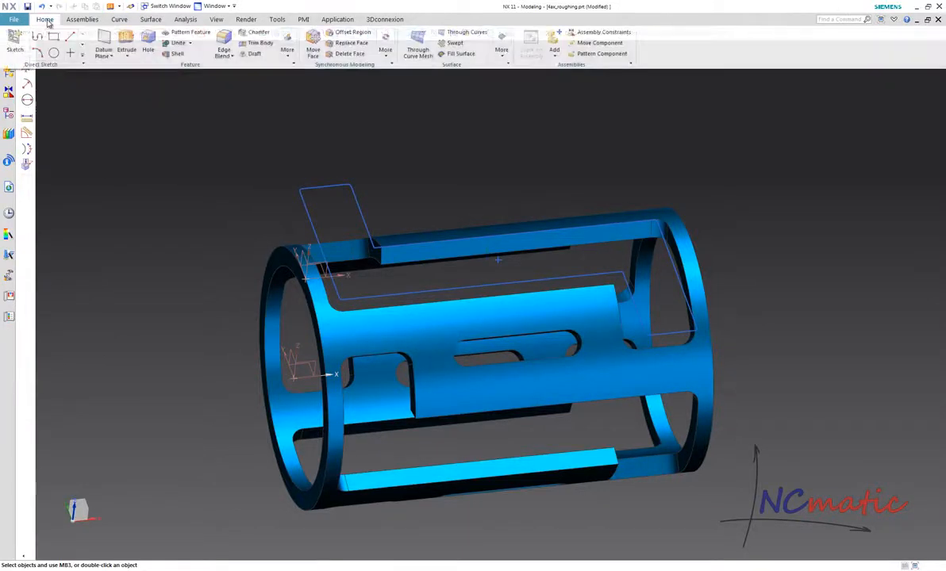
pyautogui.click(125, 41)
pyautogui.moveTo(268, 258); pyautogui.dragTo(327, 298, button='middle')
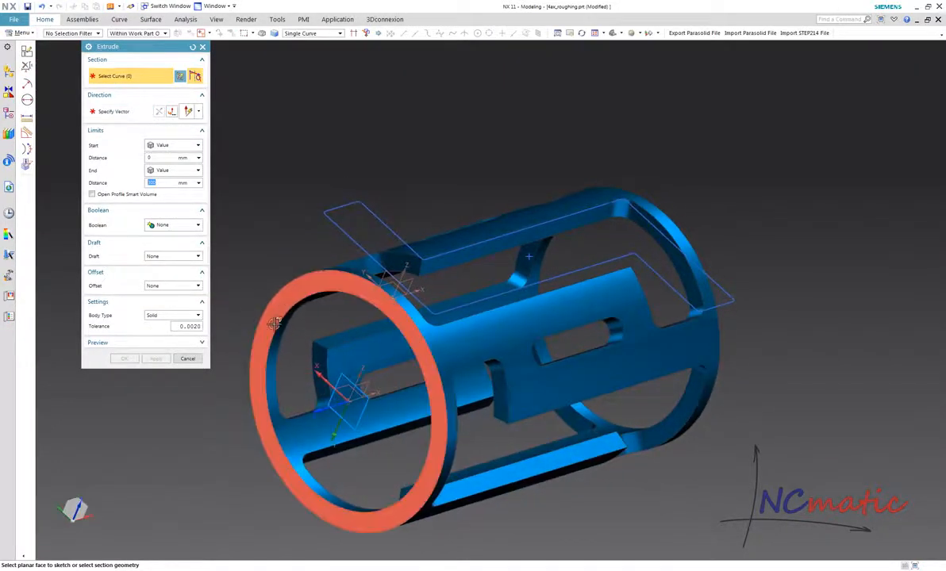
pyautogui.click(269, 334)
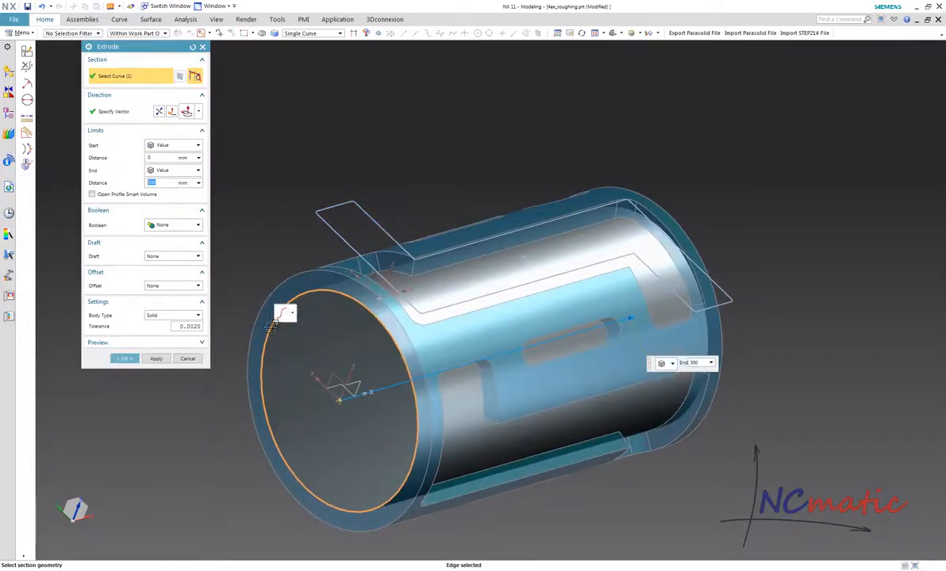
# Give the extrusion a single-sided offset of -2 mm and create the solid inner cylinder
pyautogui.click(169, 287)
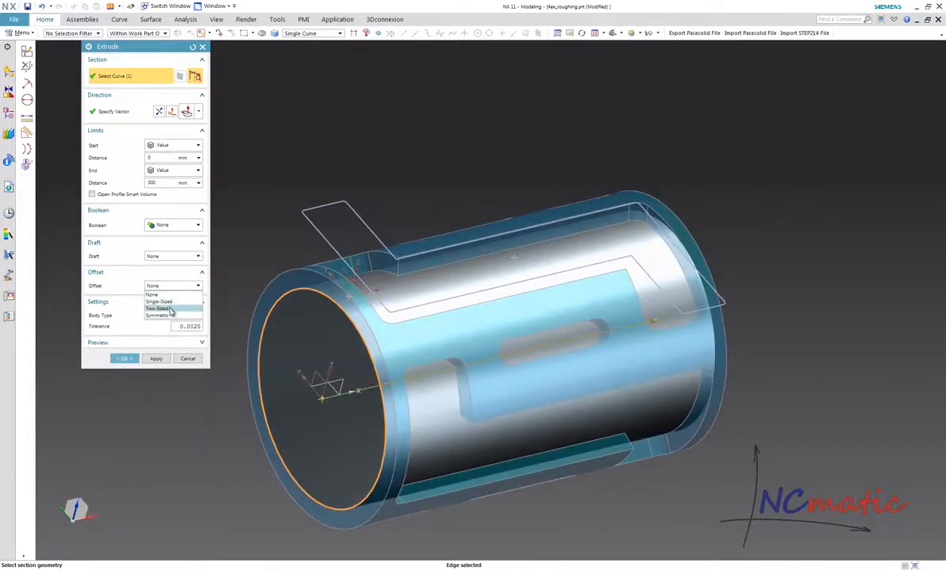
pyautogui.click(158, 301)
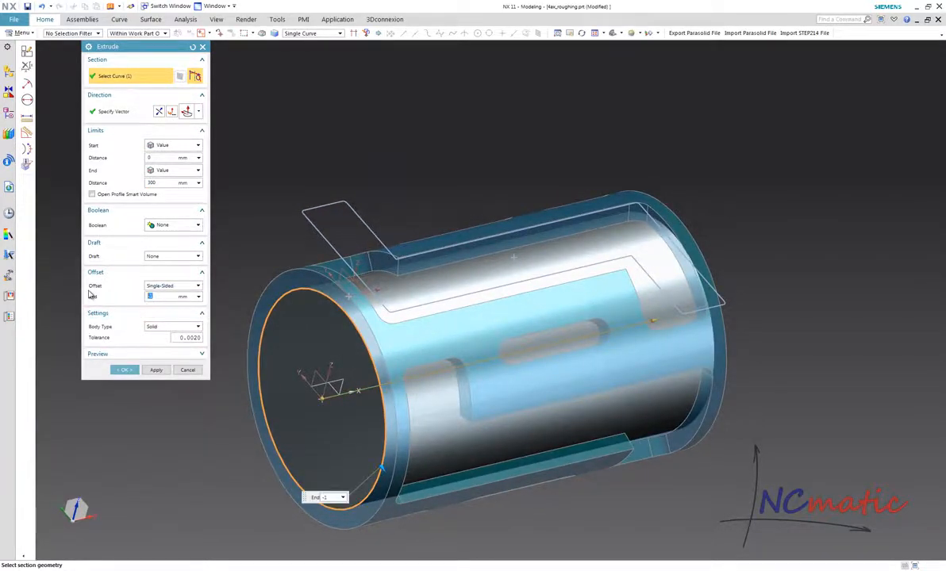
pyautogui.press('Return')
pyautogui.moveTo(89, 295); pyautogui.dragTo(477, 261, button='middle')
pyautogui.scroll(5, 477, 261)
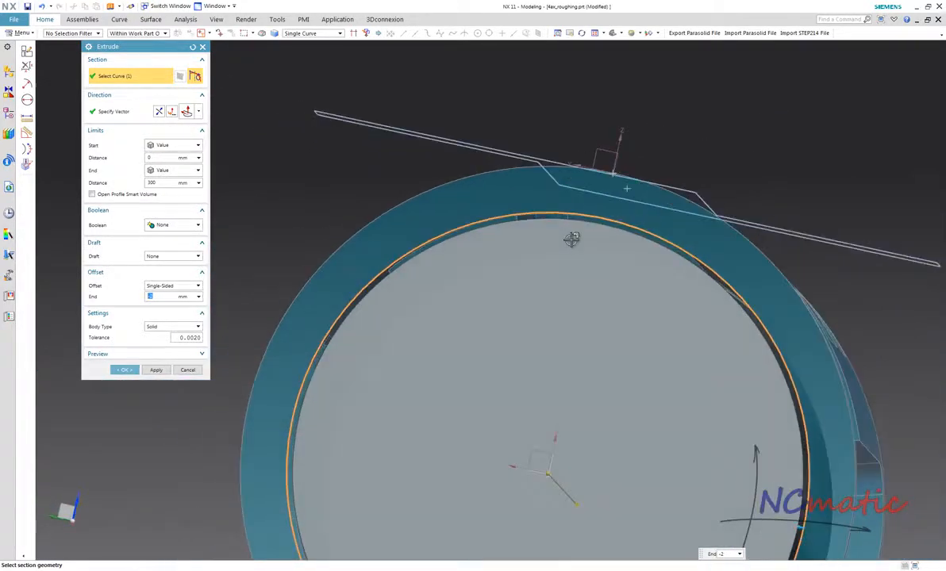
pyautogui.moveTo(571, 240)
pyautogui.mouseDown(button='middle')
pyautogui.moveTo(537, 260)
pyautogui.moveTo(566, 259)
pyautogui.moveTo(568, 312)
pyautogui.moveTo(505, 312)
pyautogui.moveTo(503, 253)
pyautogui.moveTo(368, 327)
pyautogui.moveTo(319, 332)
pyautogui.mouseUp(button='middle')
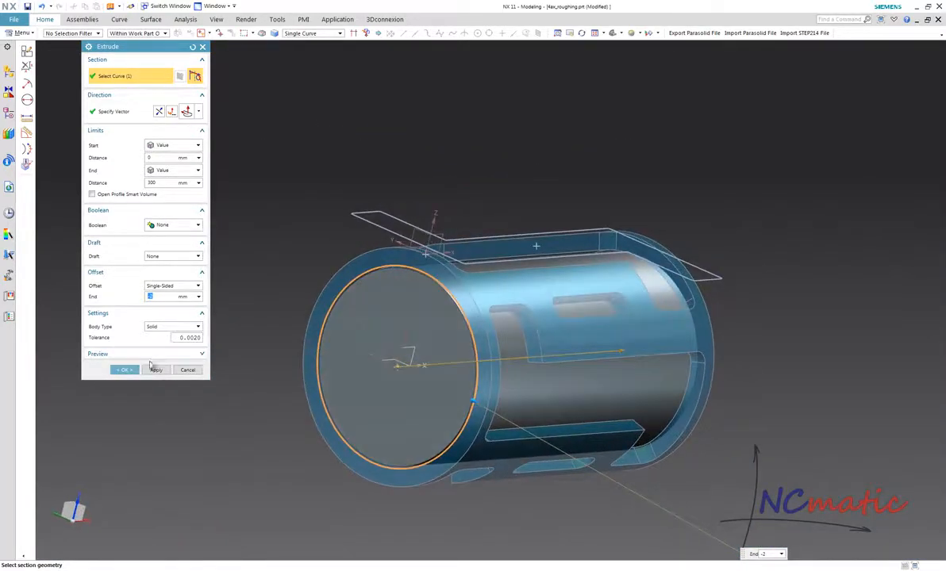
pyautogui.click(124, 371)
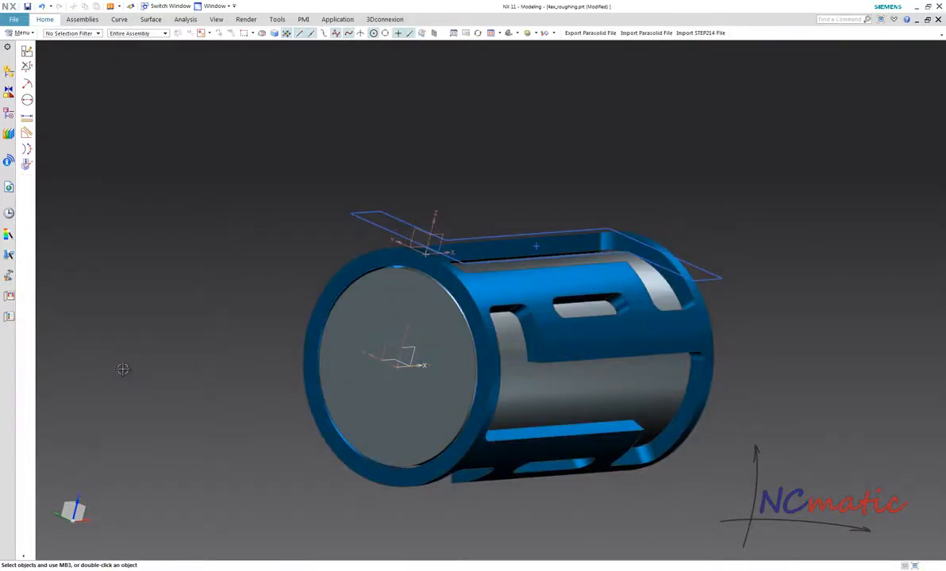
# Hide the intersection curves around the window and the upper datum coordinate system
pyautogui.moveTo(121, 370)
pyautogui.mouseDown(button='middle')
pyautogui.moveTo(195, 379)
pyautogui.moveTo(55, 134)
pyautogui.moveTo(400, 171)
pyautogui.mouseUp(button='middle')
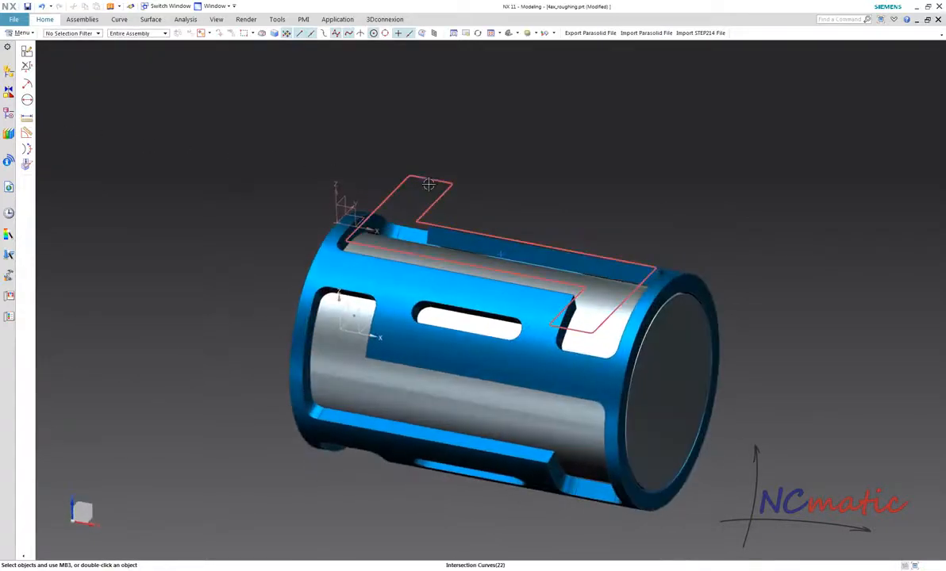
pyautogui.moveTo(286, 228); pyautogui.dragTo(81, 131, button='middle')
pyautogui.moveTo(296, 214); pyautogui.dragTo(294, 229, button='right')
pyautogui.moveTo(251, 228); pyautogui.dragTo(247, 228, button='middle')
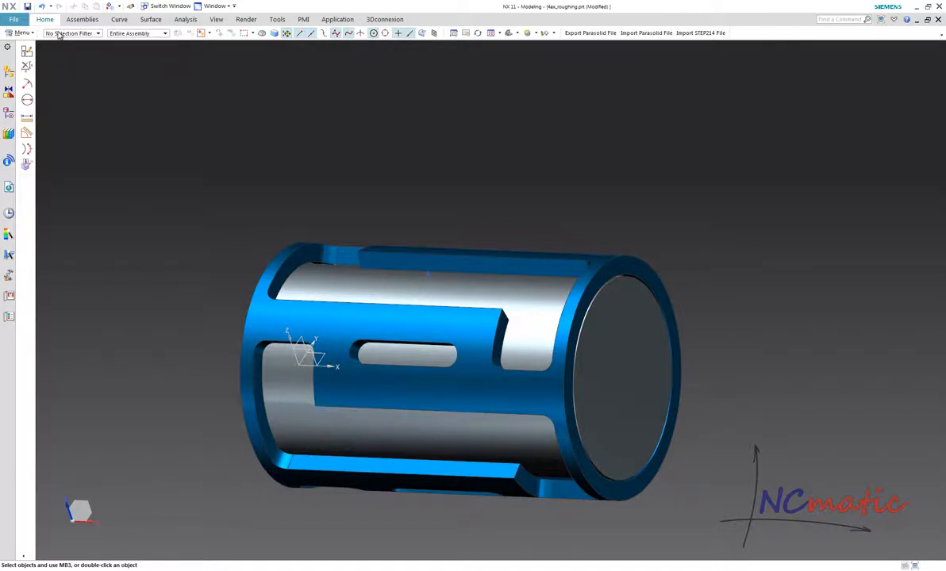
# Return to Manufacturing and output the PLANAR_MILL tool path as a CLSF listing
pyautogui.hotkey('ctrl', 'alt', 'm')
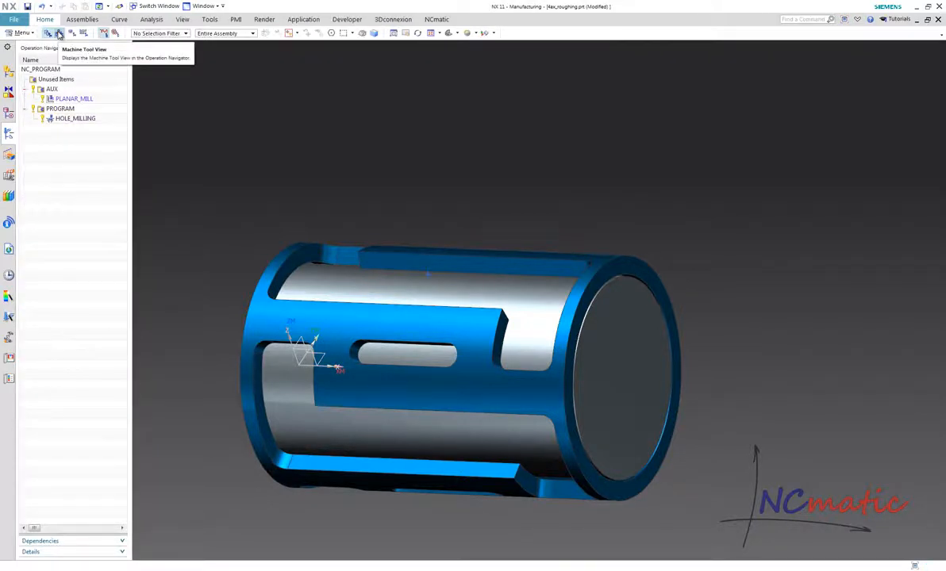
pyautogui.click(95, 98)
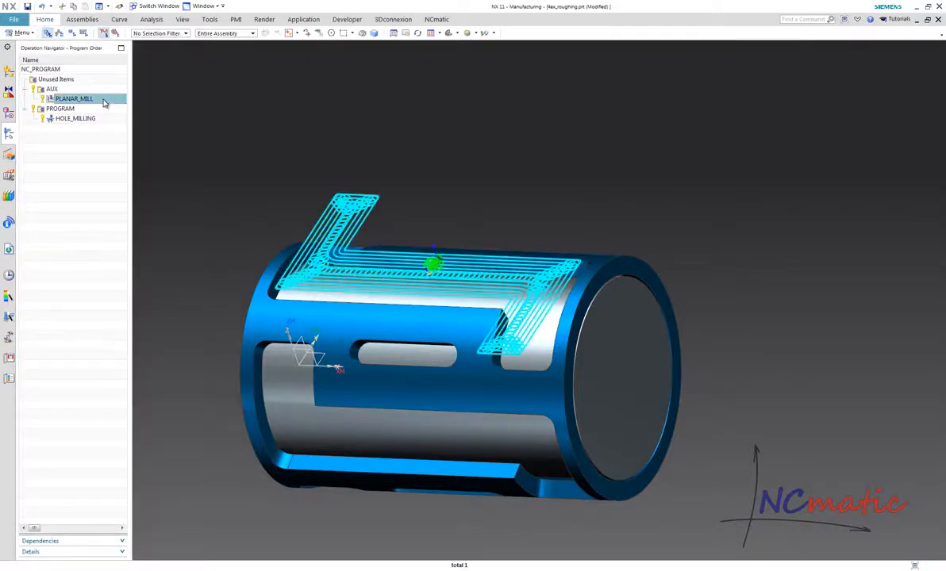
pyautogui.rightClick(96, 100)
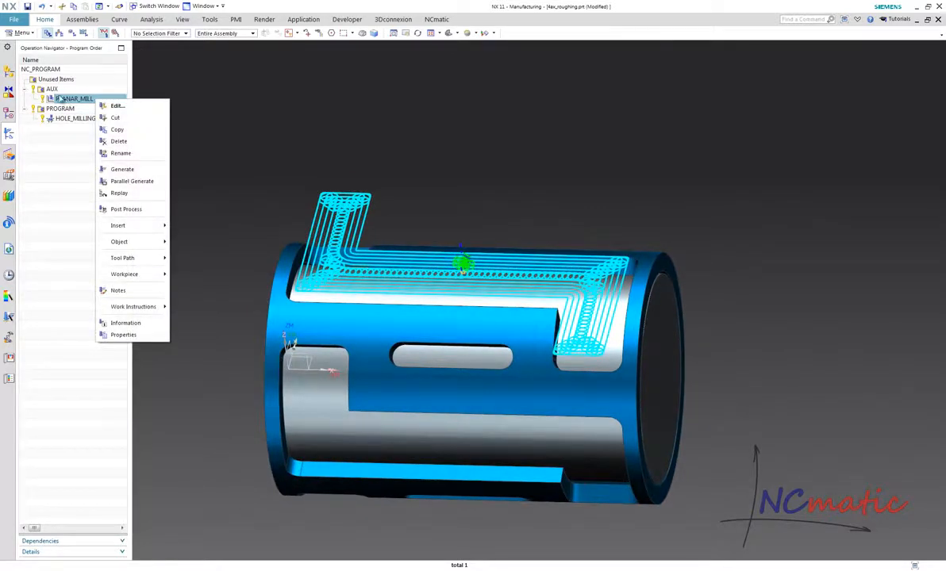
pyautogui.click(41, 18)
pyautogui.click(145, 22)
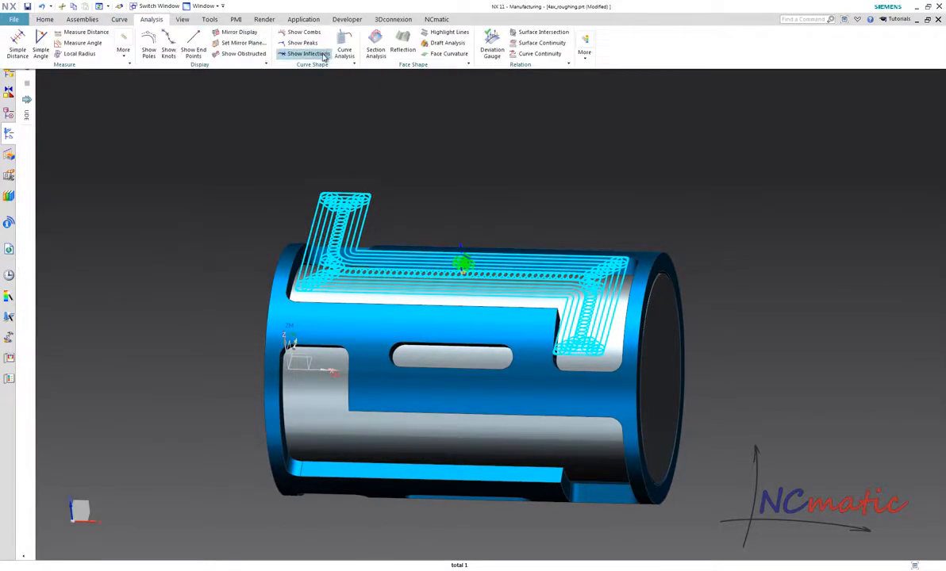
pyautogui.click(44, 19)
pyautogui.click(302, 49)
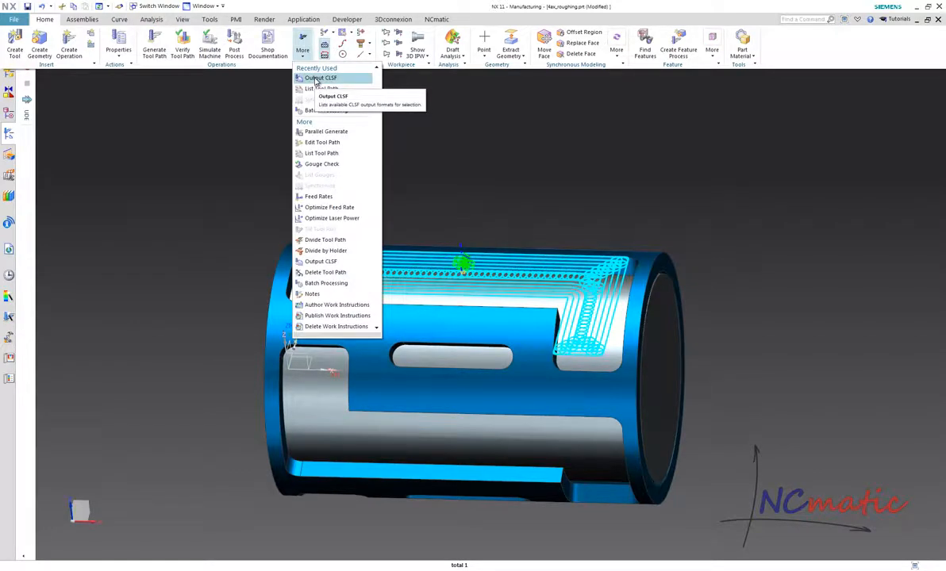
pyautogui.click(314, 79)
pyautogui.click(123, 230)
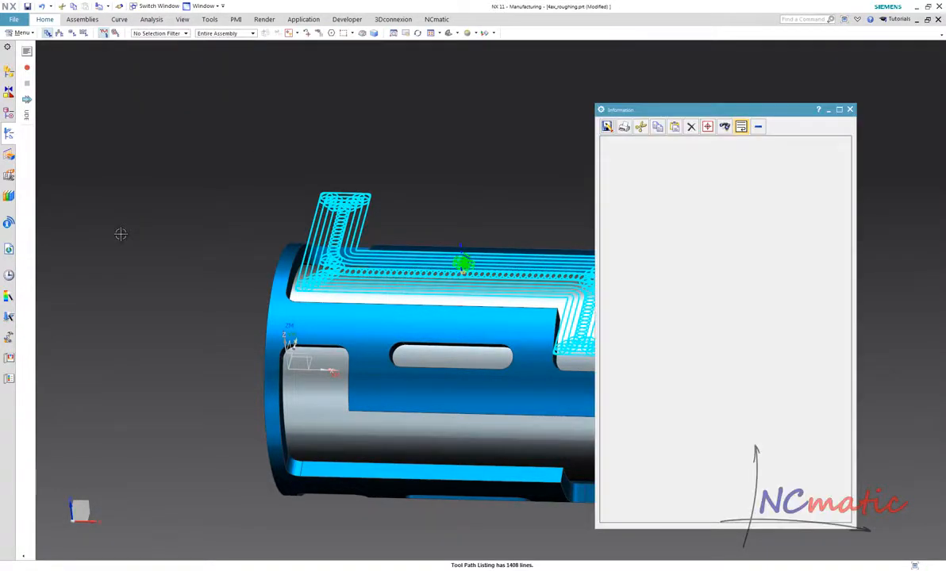
pyautogui.scroll(3, 788, 222)
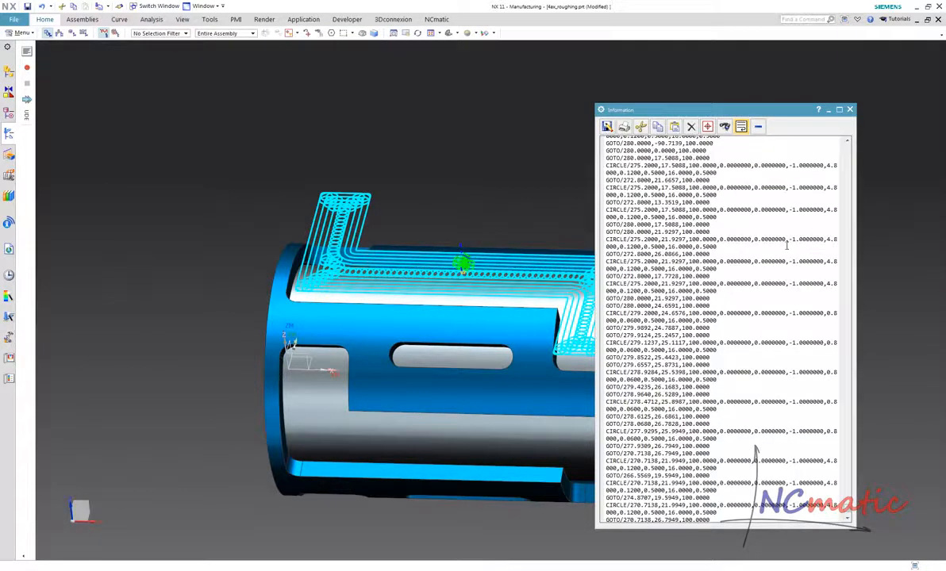
# Close the CLSF listing and create a VARIABLE_CONTOUR operation of type mill_multi-axis in the PROGRAM group
pyautogui.click(850, 110)
pyautogui.click(9, 135)
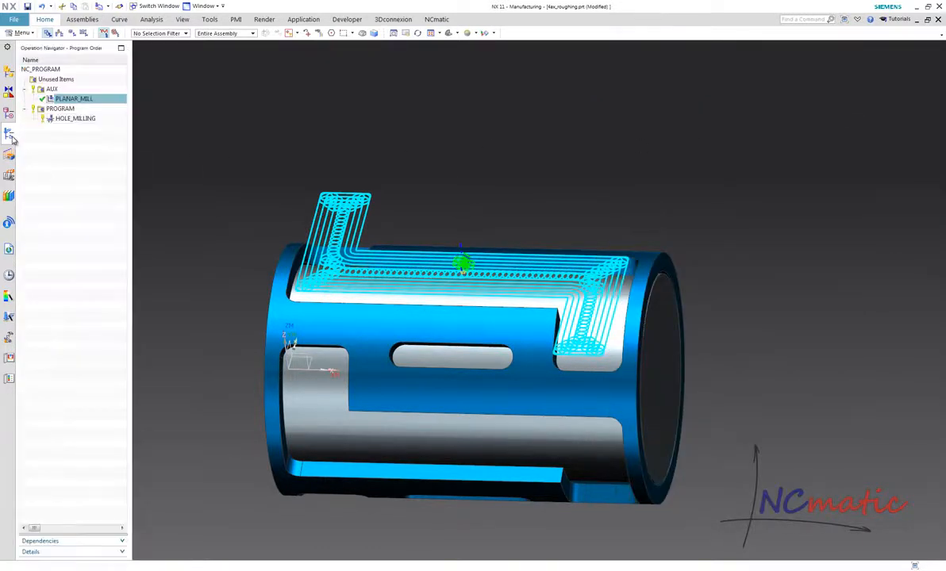
pyautogui.rightClick(61, 108)
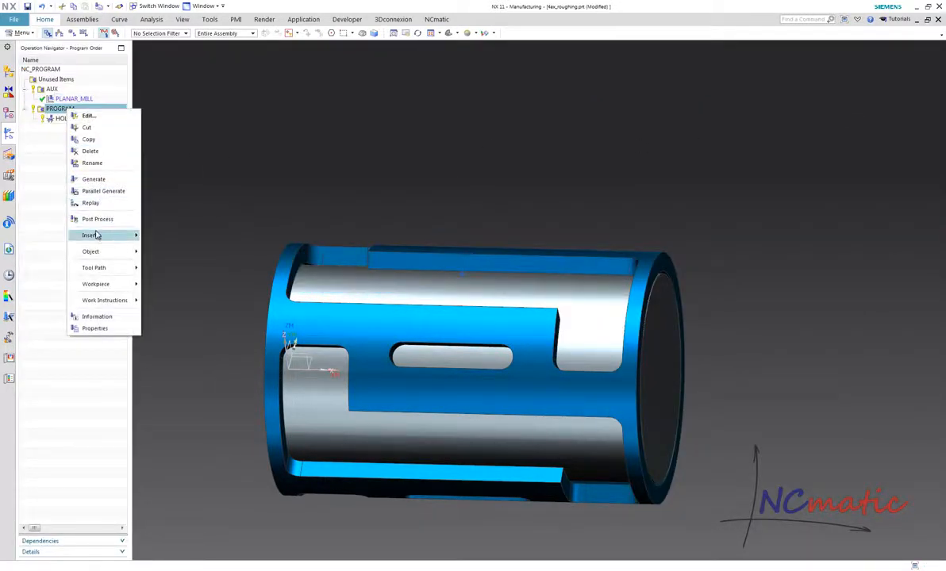
pyautogui.moveTo(105, 234)
pyautogui.click(164, 238)
pyautogui.click(146, 73)
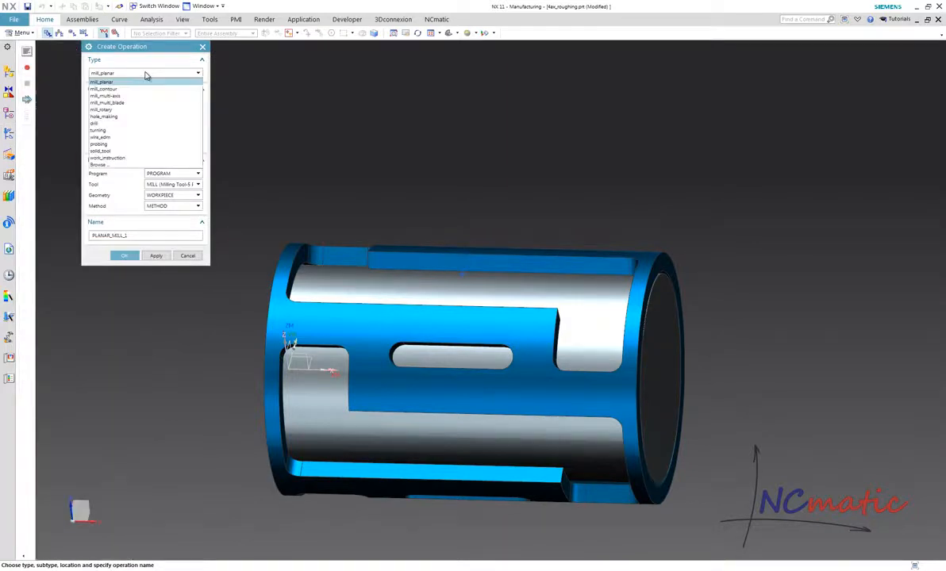
pyautogui.click(146, 95)
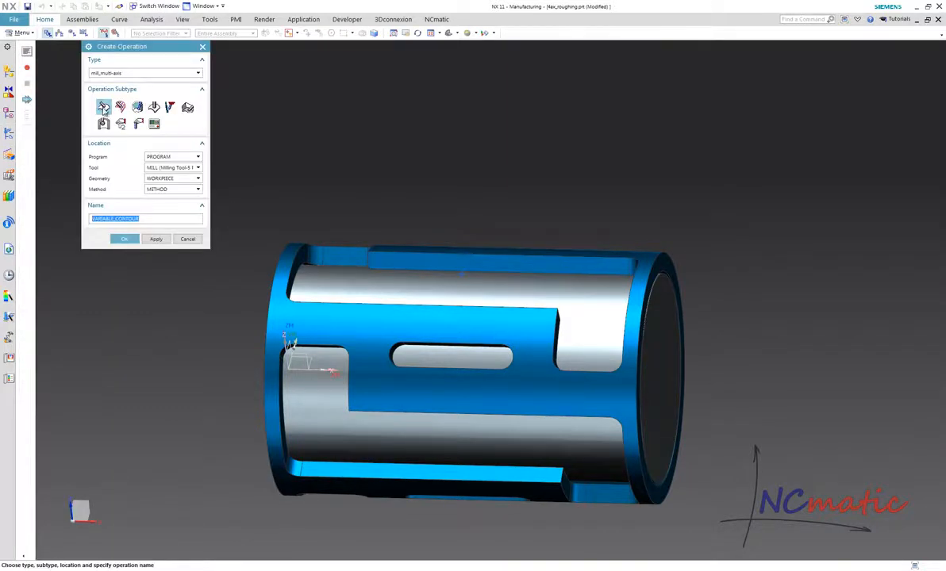
pyautogui.click(104, 109)
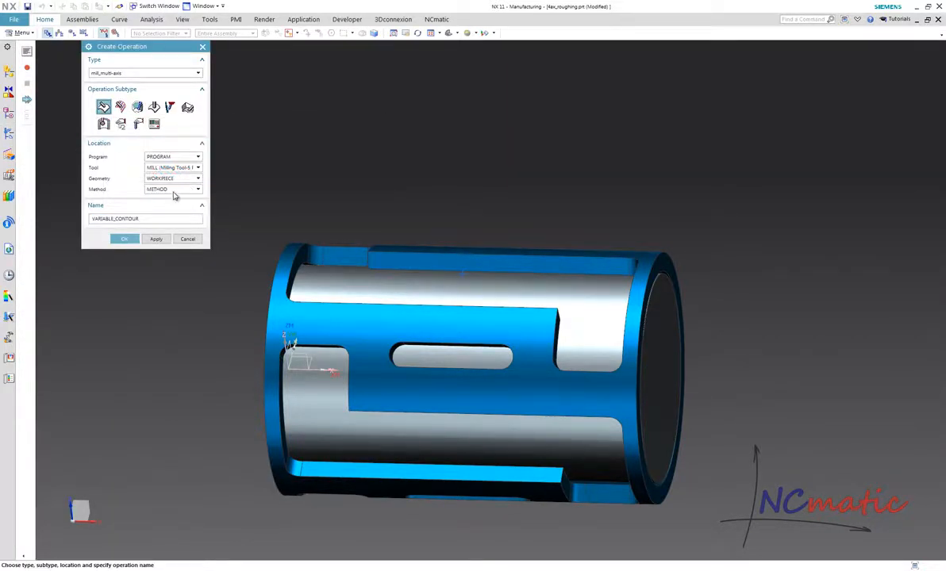
pyautogui.click(120, 239)
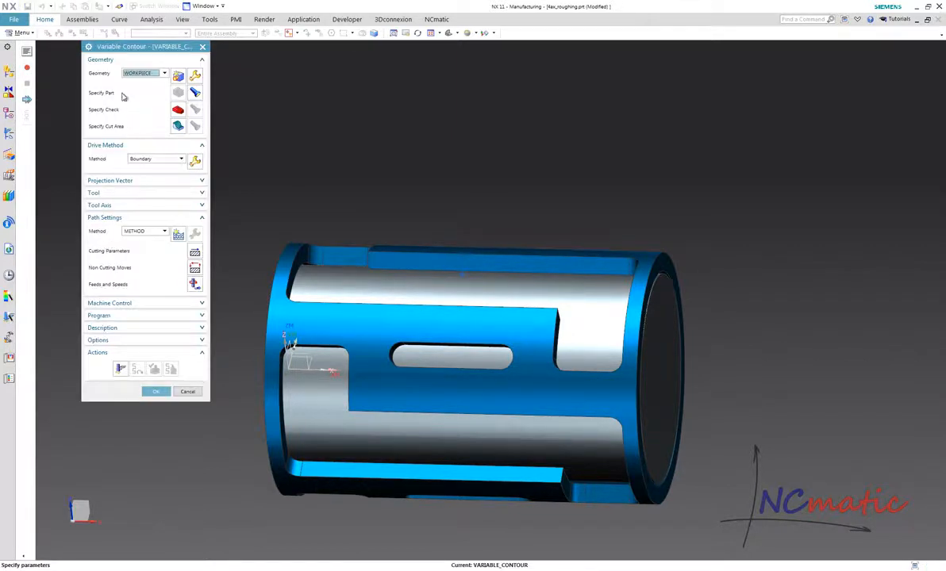
# Set the operation's geometry to MCS_MILL and specify the inner cylinder as the part
pyautogui.click(140, 73)
pyautogui.click(138, 82)
pyautogui.click(178, 92)
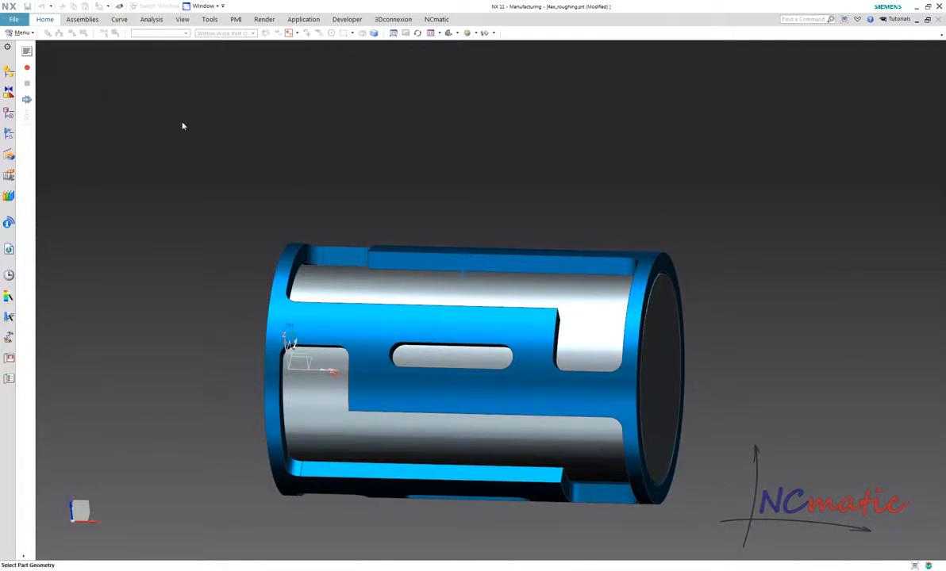
pyautogui.click(313, 254)
pyautogui.click(155, 202)
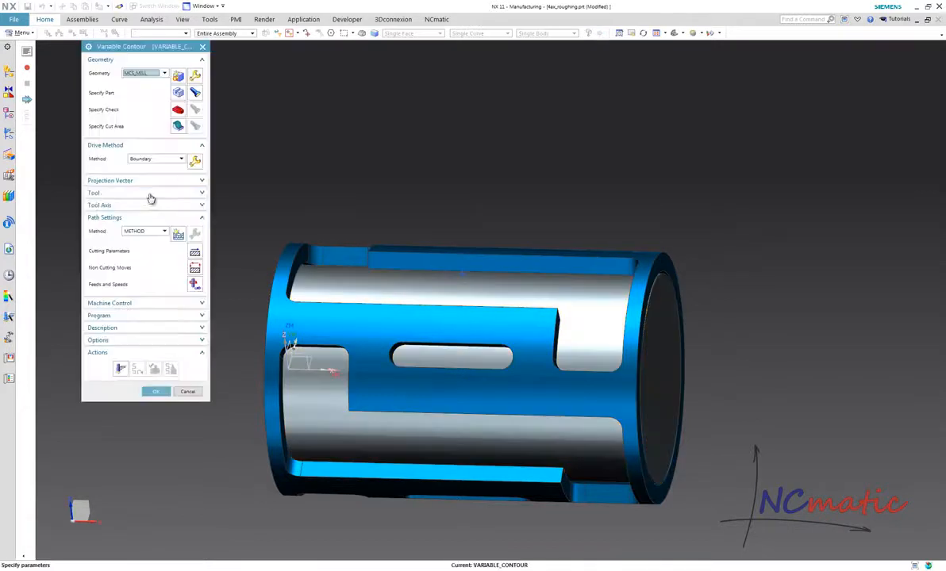
# Set the drive method to Tool Path, using the PLANAR_MILL path from 4ax_roughing.cls
pyautogui.click(153, 159)
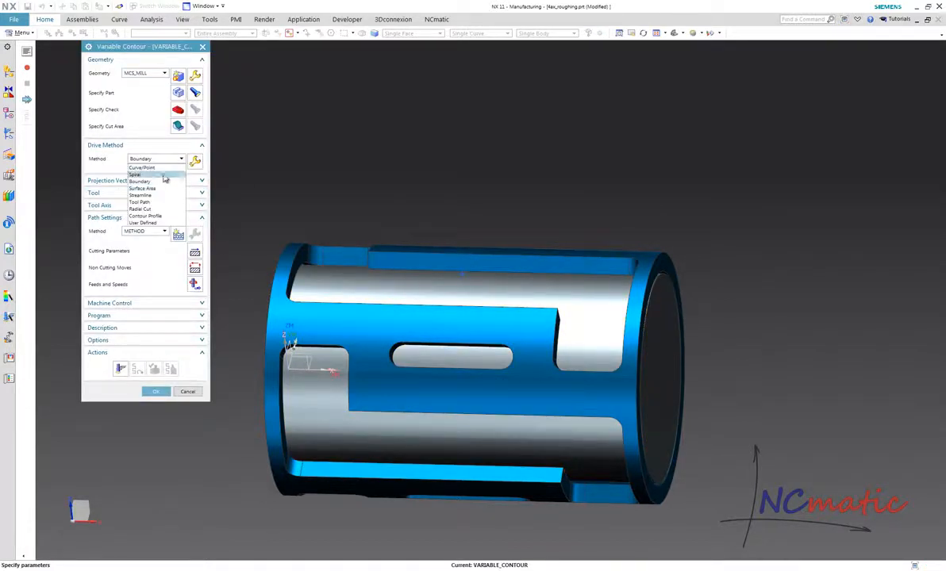
pyautogui.click(167, 204)
pyautogui.press('Return')
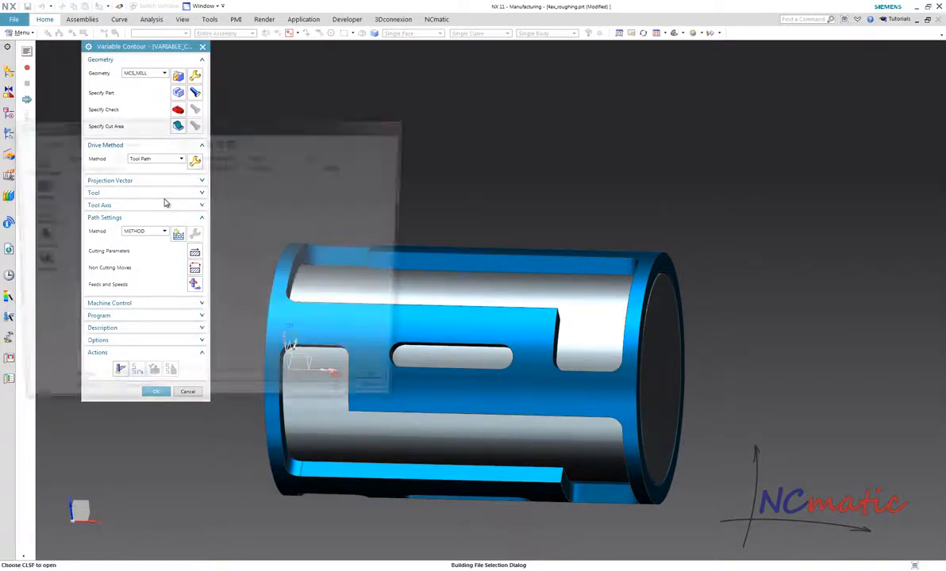
pyautogui.click(384, 388)
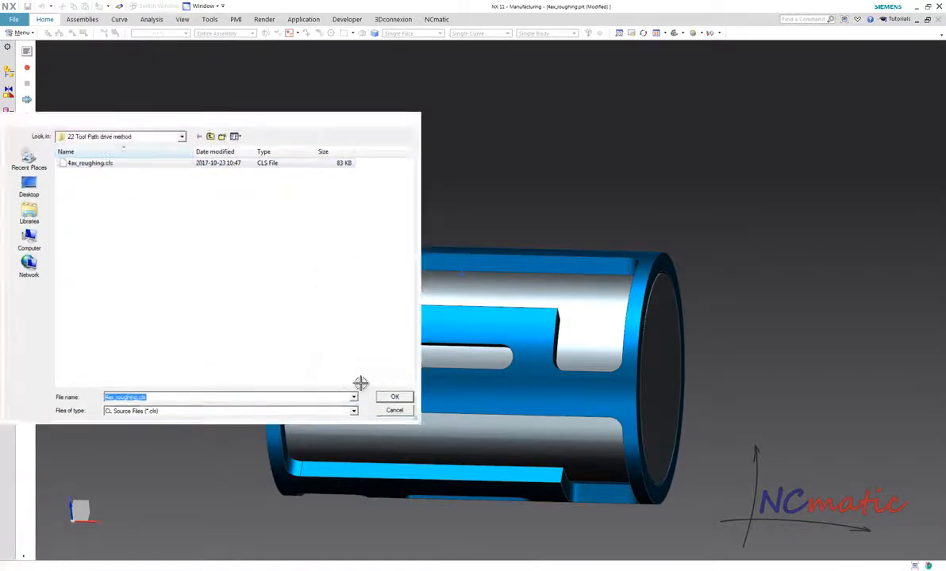
pyautogui.click(137, 78)
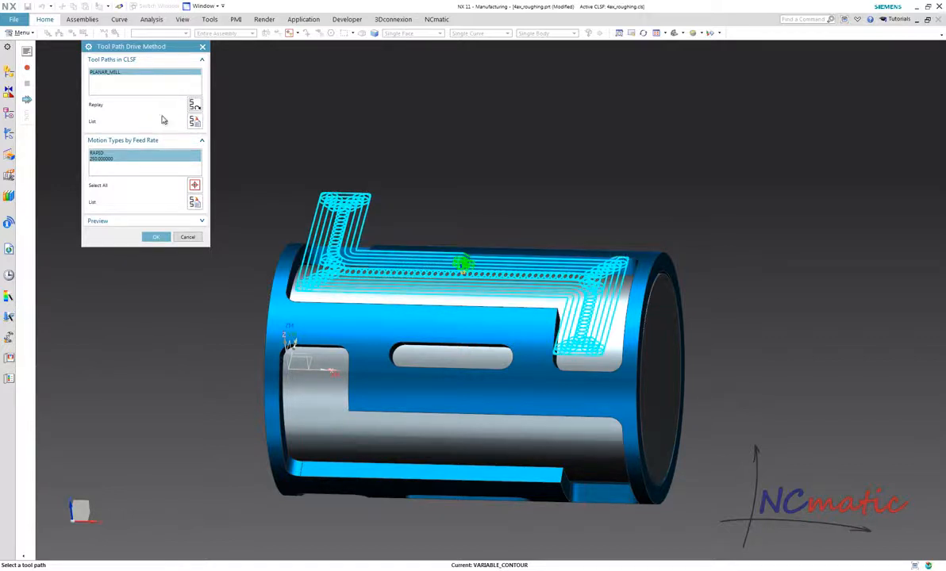
pyautogui.click(157, 237)
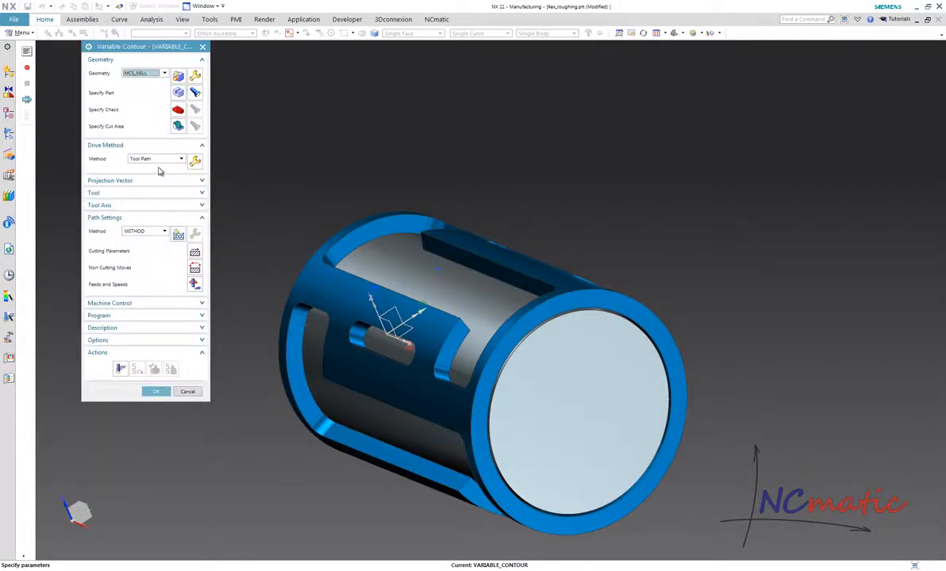
# Set the projection vector to Toward Line along the inner cylinder's axis
pyautogui.click(153, 182)
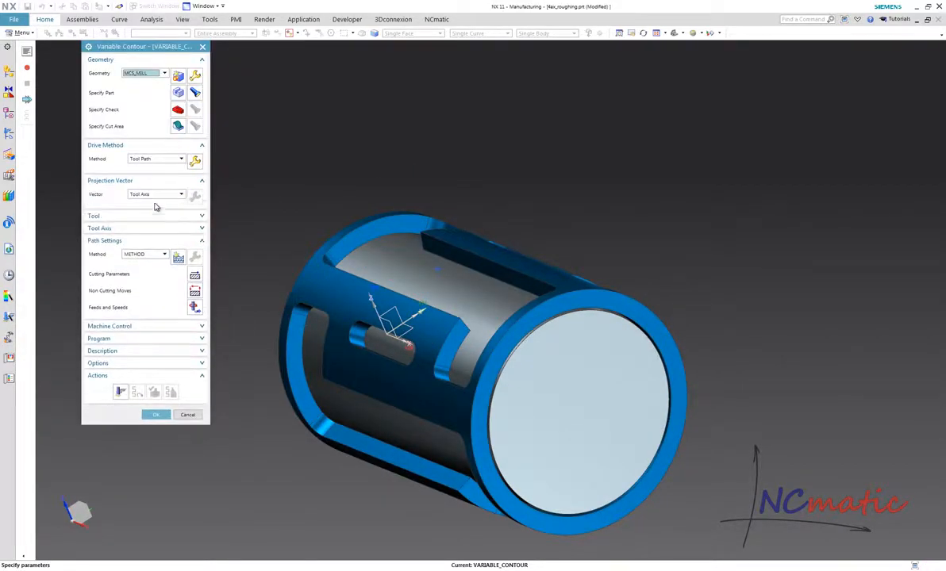
pyautogui.click(155, 194)
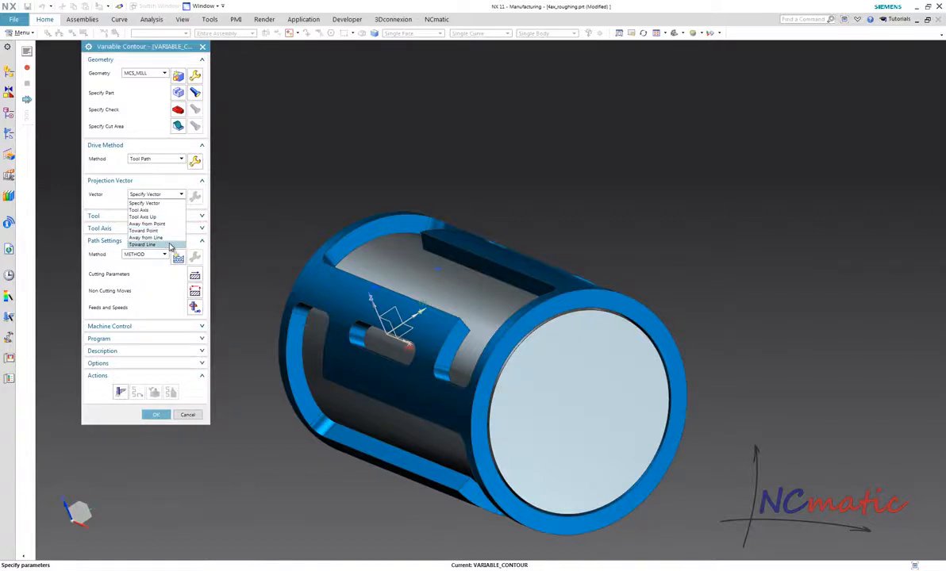
pyautogui.click(151, 244)
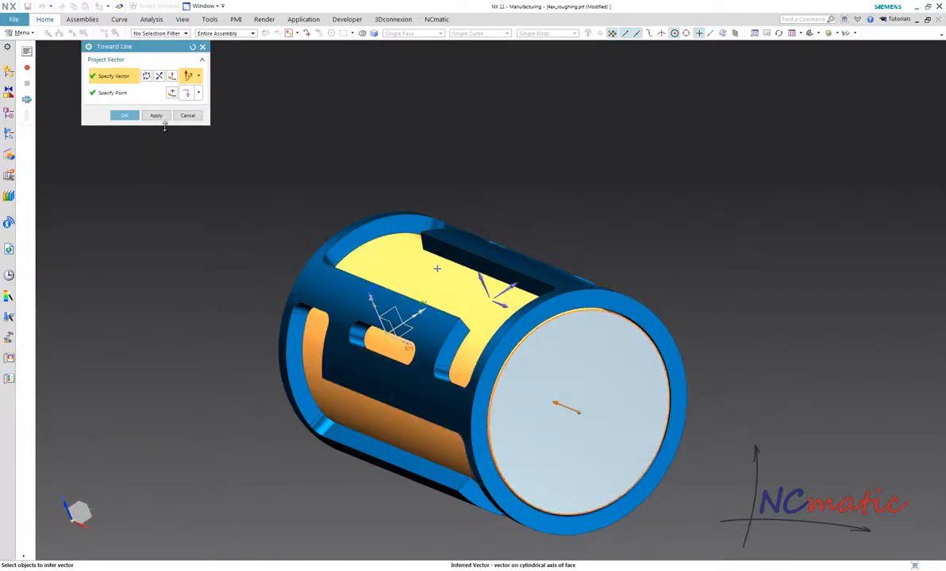
pyautogui.click(125, 116)
# Set the tool axis to Away from Line, using the inner cylinder's axis as the line
pyautogui.click(119, 229)
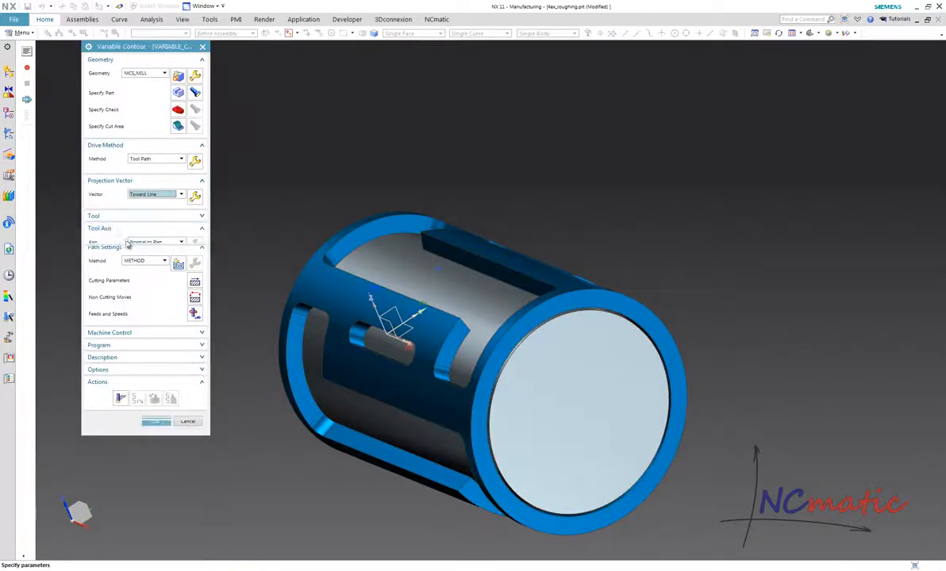
pyautogui.click(159, 242)
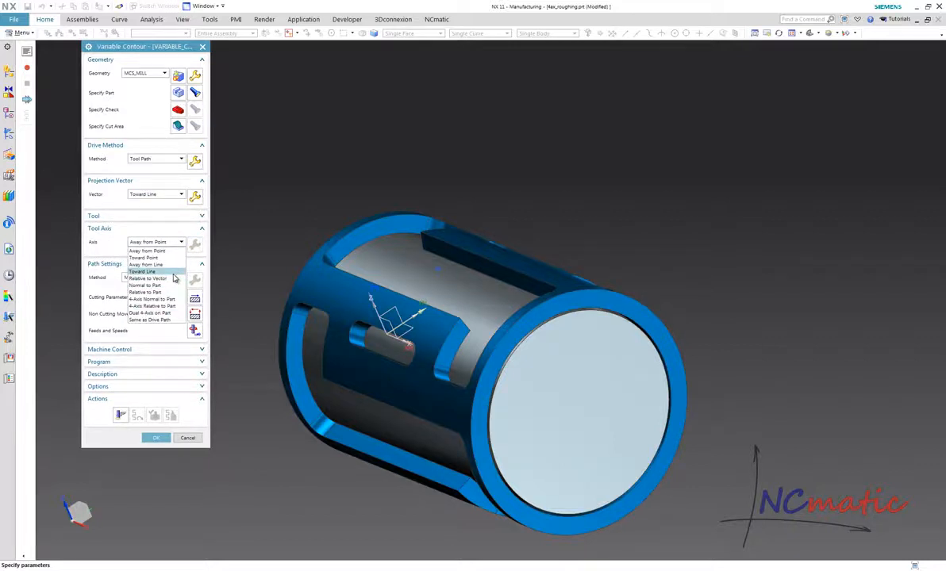
pyautogui.click(158, 264)
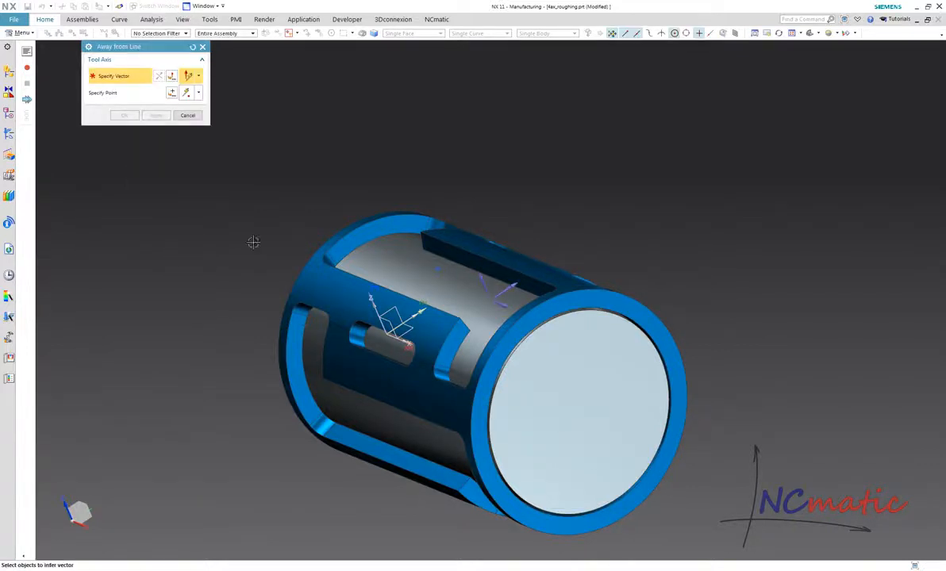
pyautogui.click(412, 264)
pyautogui.click(123, 115)
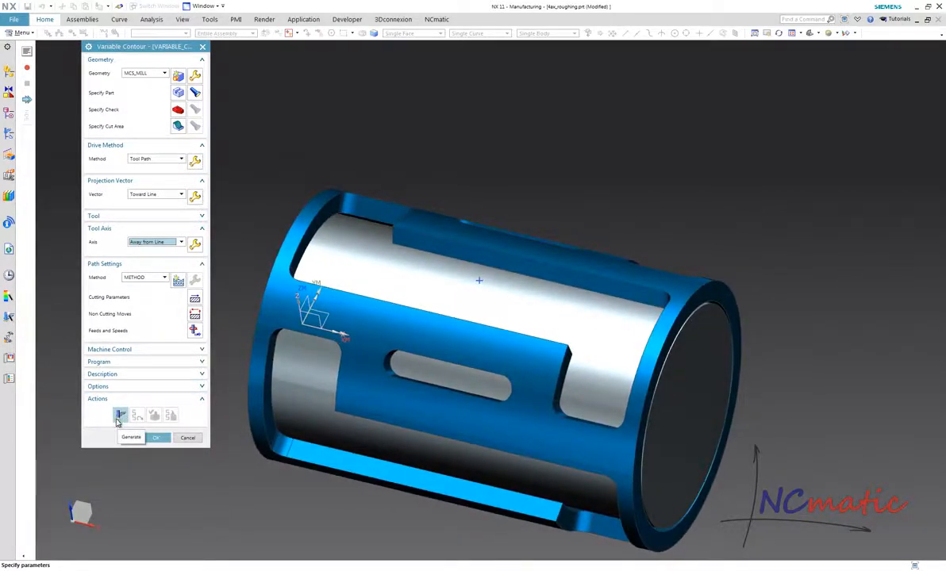
# Generate the variable contour tool path and inspect its engage and retract moves up close
pyautogui.click(120, 416)
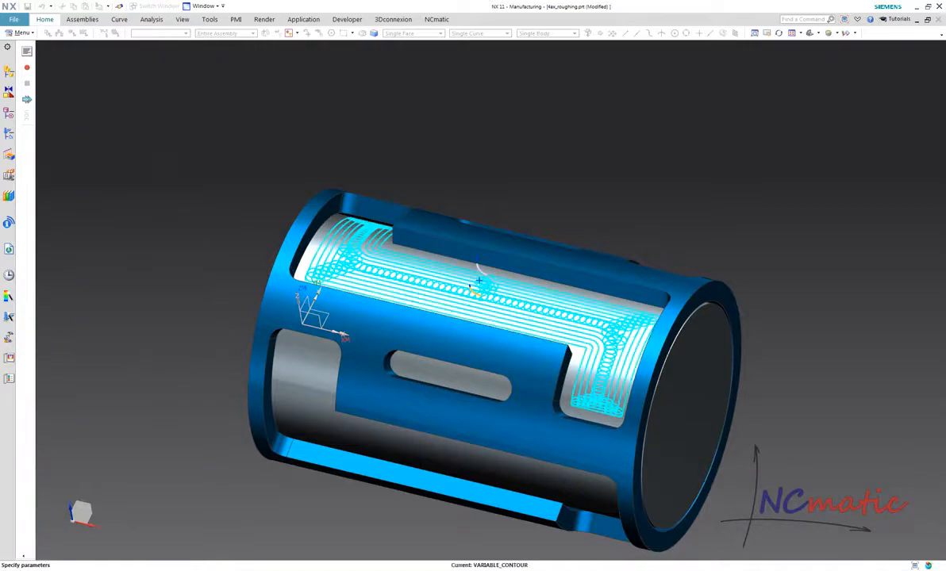
pyautogui.moveTo(280, 356); pyautogui.dragTo(503, 297, button='middle')
pyautogui.scroll(1, 342, 355)
pyautogui.scroll(5, 504, 302)
pyautogui.scroll(-6, 511, 343)
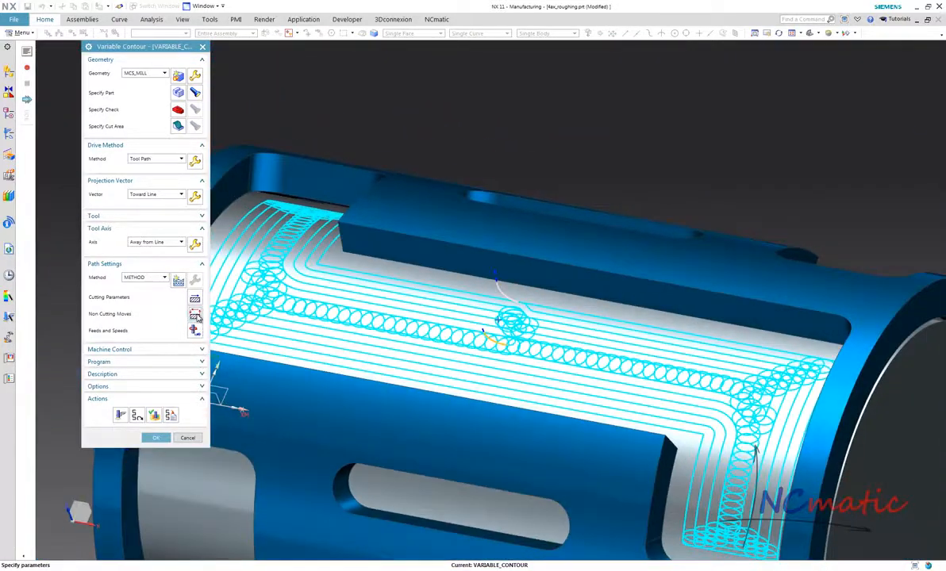
# Set the open-area engage type to Point and pick the pre-drill point in the stepped window
pyautogui.click(196, 316)
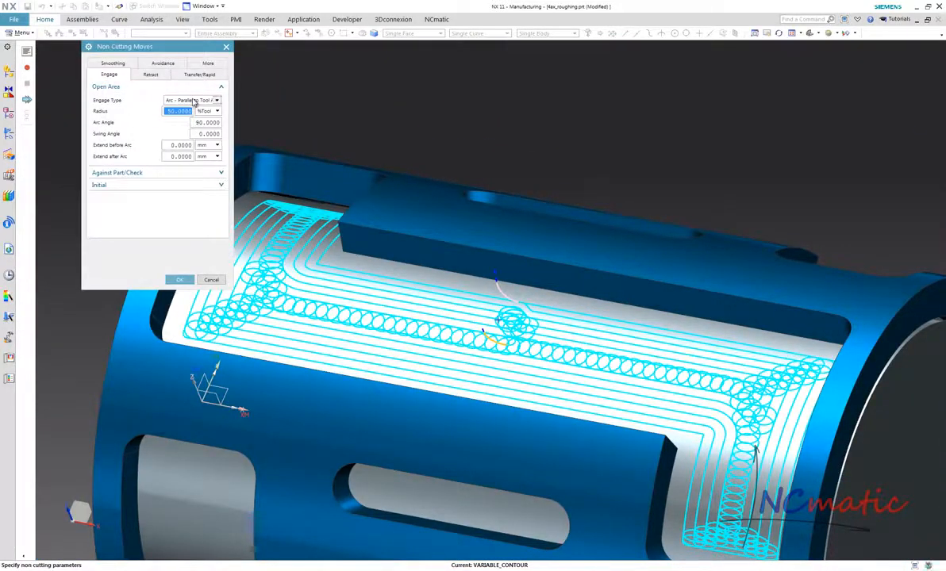
pyautogui.click(194, 101)
pyautogui.click(189, 176)
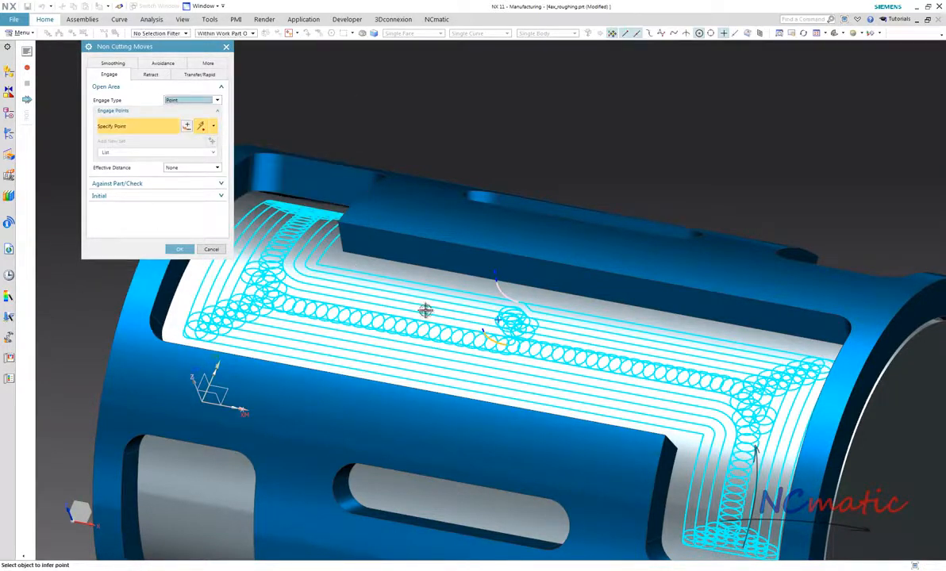
pyautogui.click(500, 319)
pyautogui.scroll(-3, 390, 301)
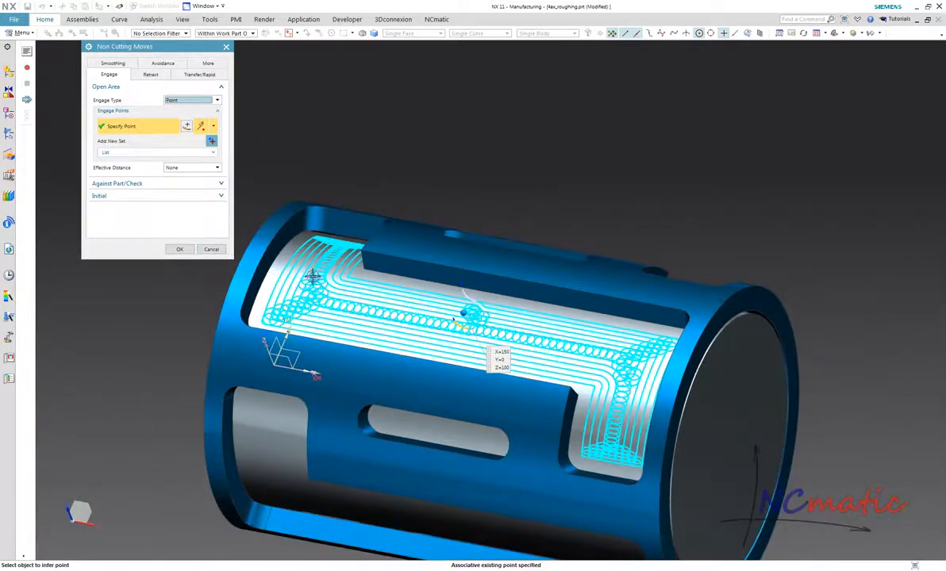
# Set the retract type to Lift, regenerate the tool path and accept the variable contour operation
pyautogui.click(150, 76)
pyautogui.click(189, 101)
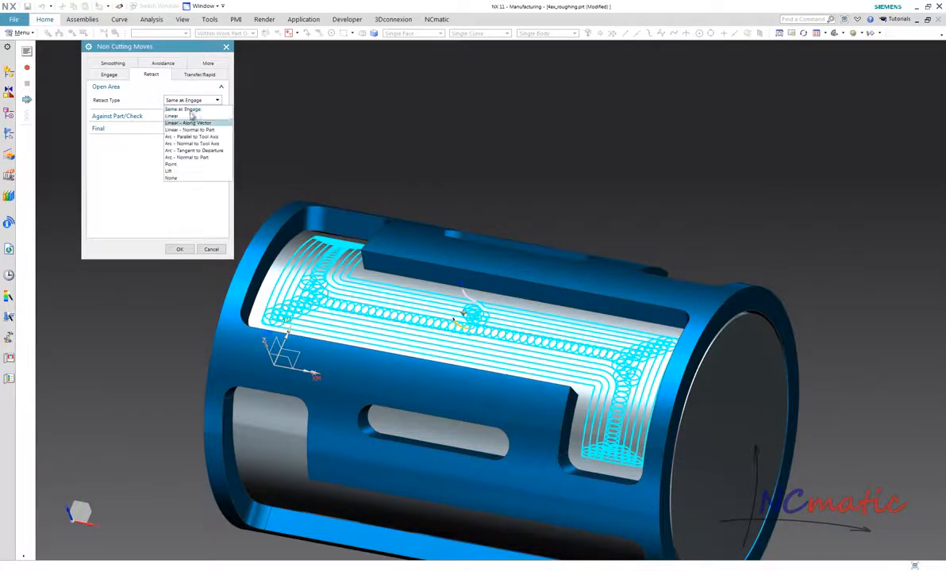
pyautogui.click(189, 170)
pyautogui.click(181, 250)
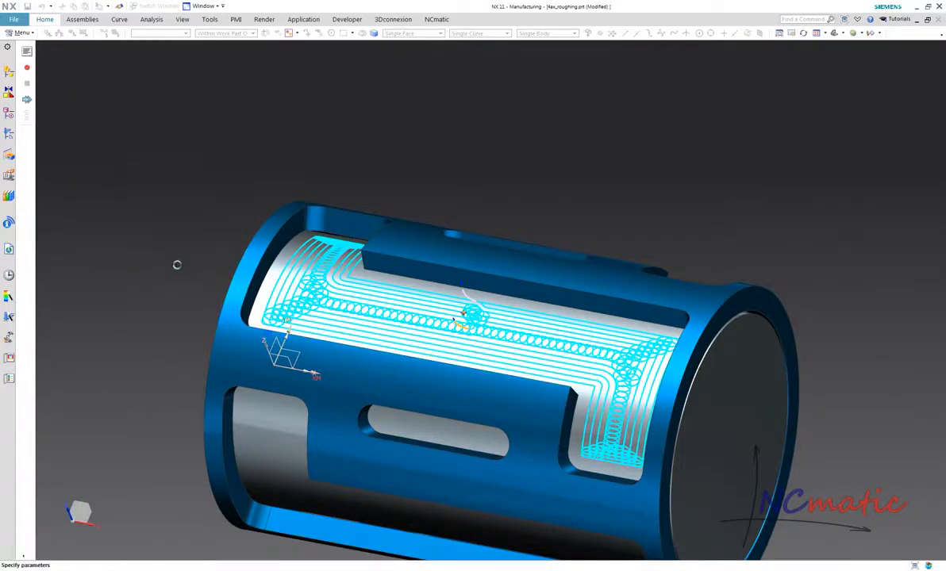
pyautogui.click(120, 415)
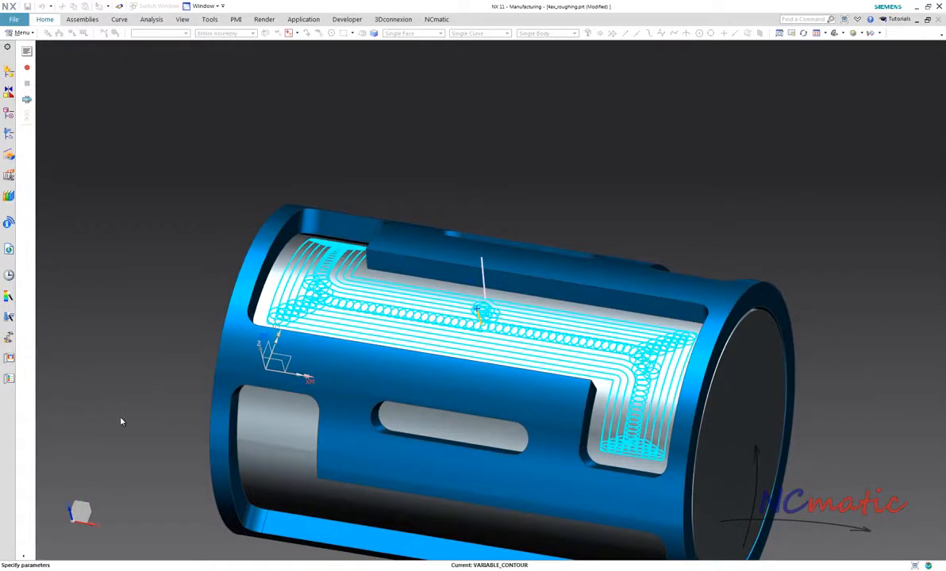
pyautogui.moveTo(266, 354); pyautogui.dragTo(468, 359, button='middle')
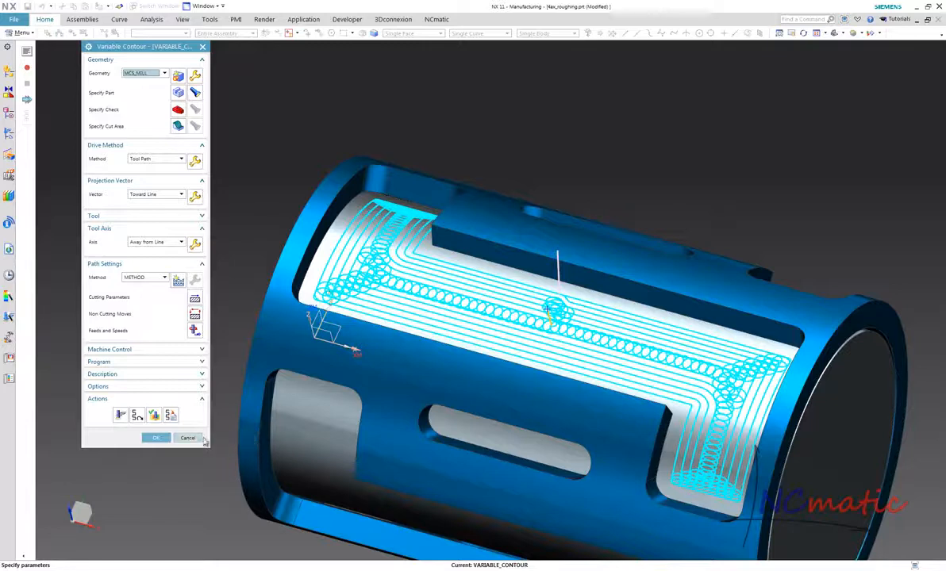
pyautogui.click(156, 439)
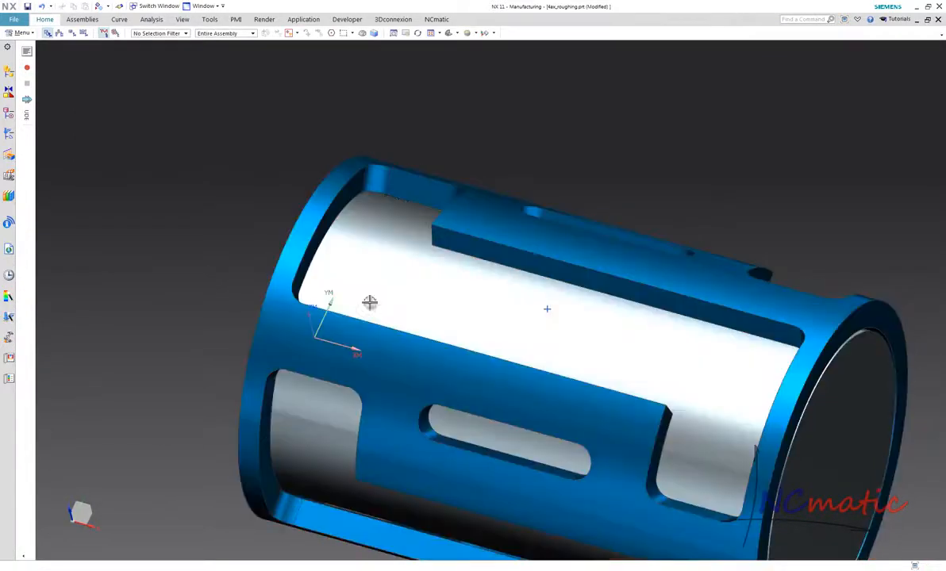
# Hide the inner drive cylinder and align the view with the part
pyautogui.click(393, 286)
pyautogui.hotkey('ctrl', 'b')
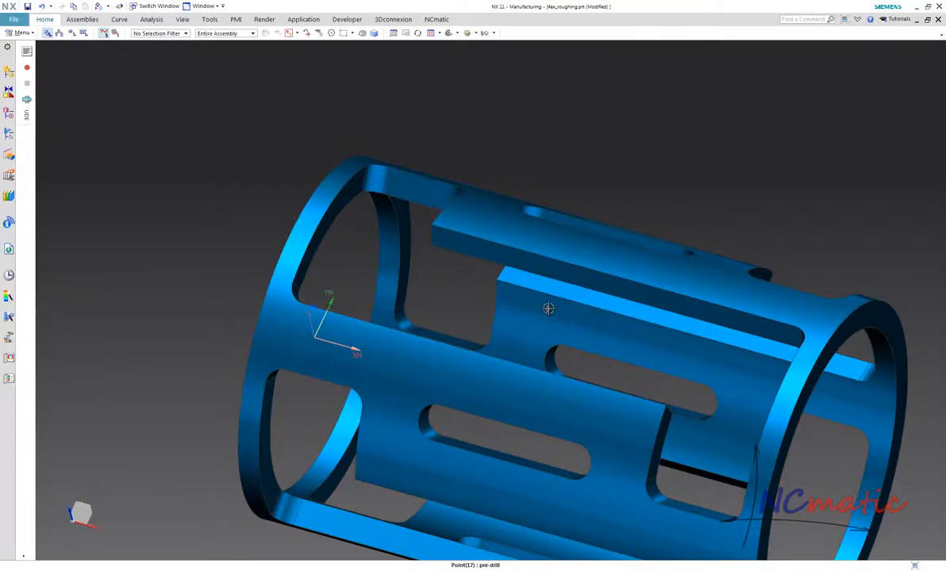
pyautogui.press('F8')
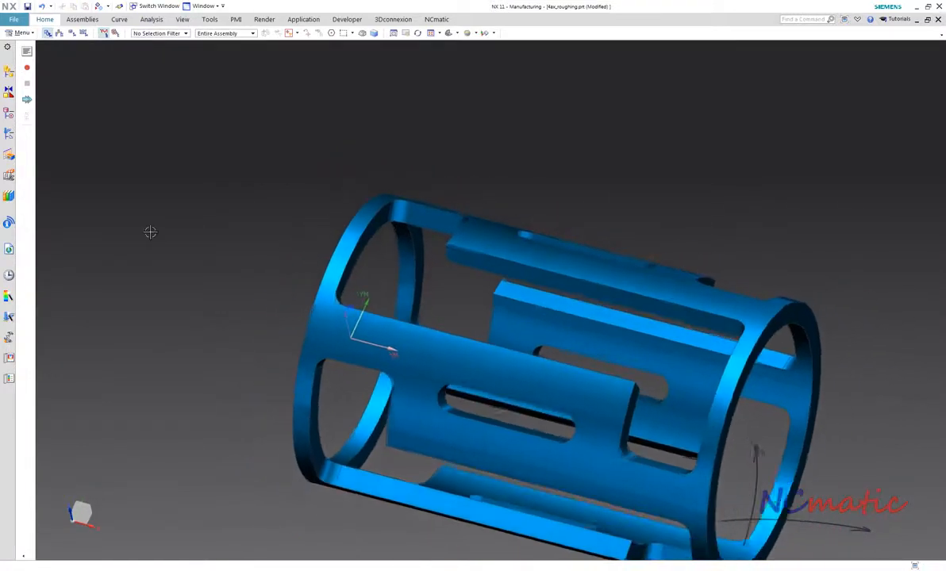
# Verify the tool paths of the PROGRAM group by playing a 3D Dynamic material removal simulation
pyautogui.click(15, 135)
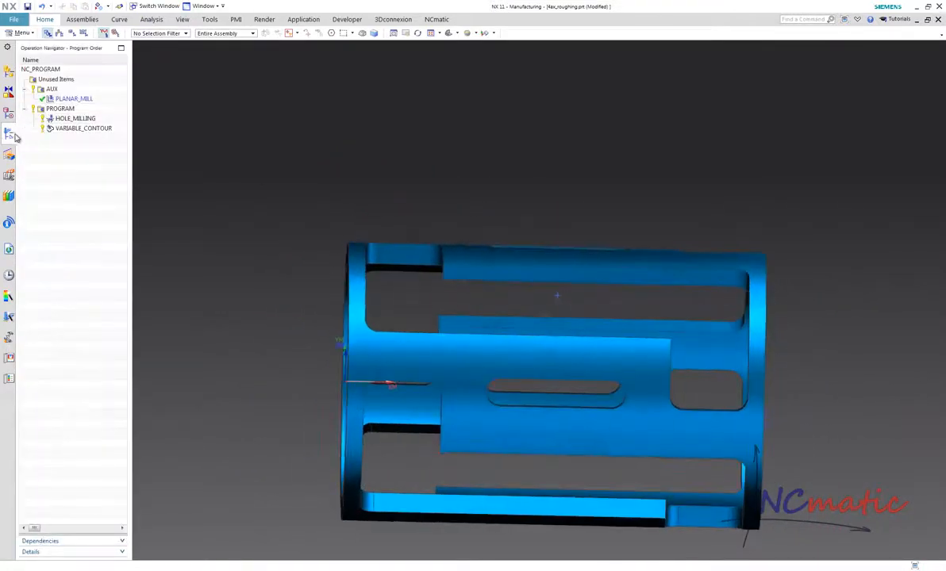
pyautogui.click(88, 129)
pyautogui.keyDown('ctrl'); pyautogui.click(77, 129); pyautogui.keyUp('ctrl')
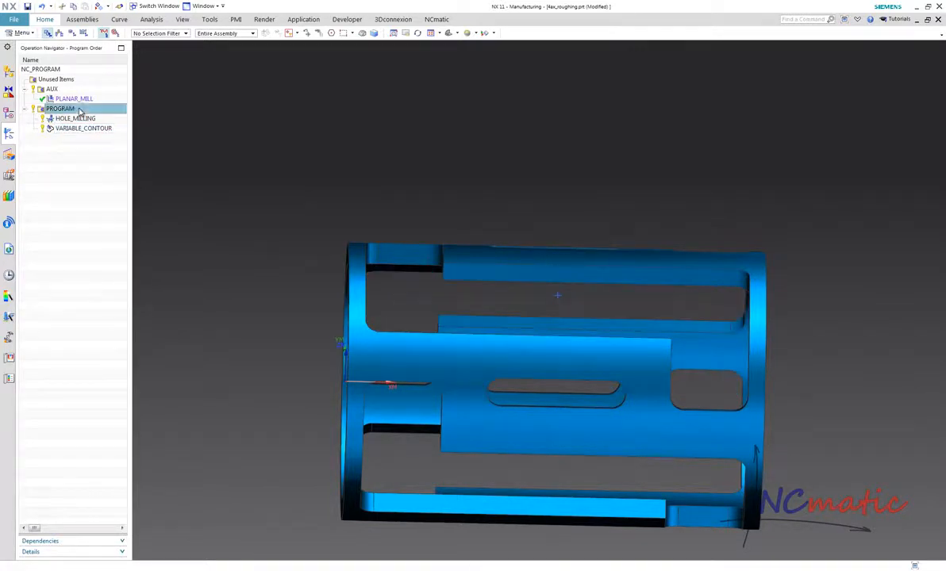
pyautogui.click(43, 21)
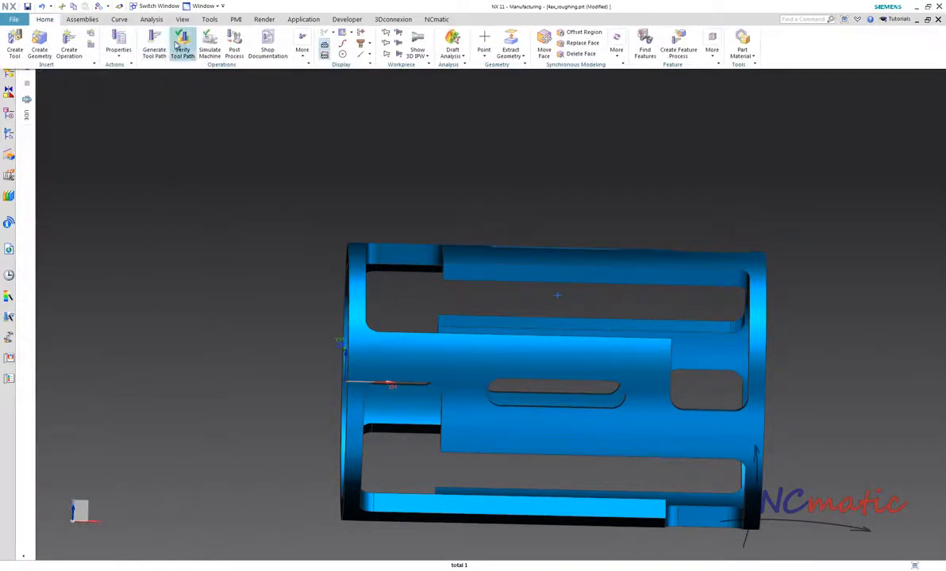
pyautogui.click(177, 46)
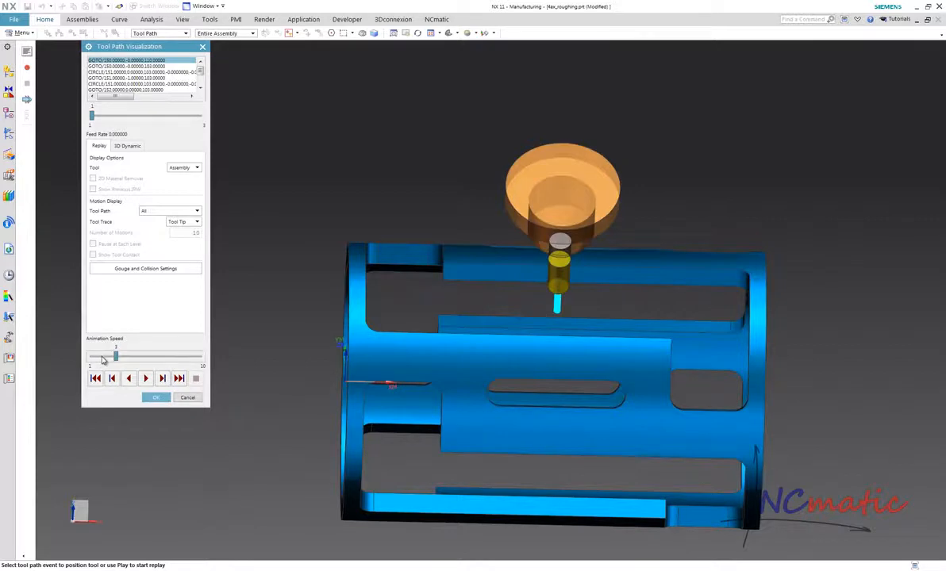
pyautogui.click(129, 146)
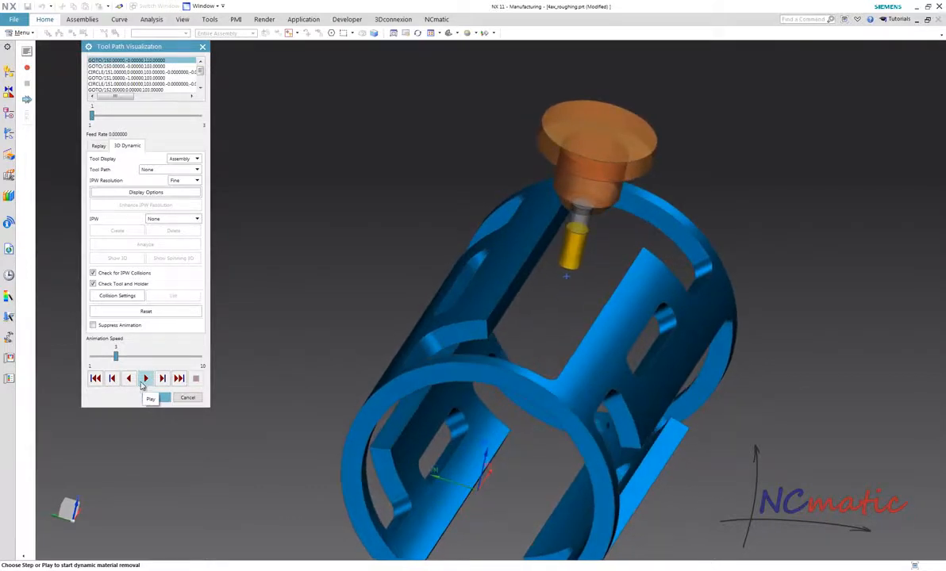
pyautogui.click(146, 381)
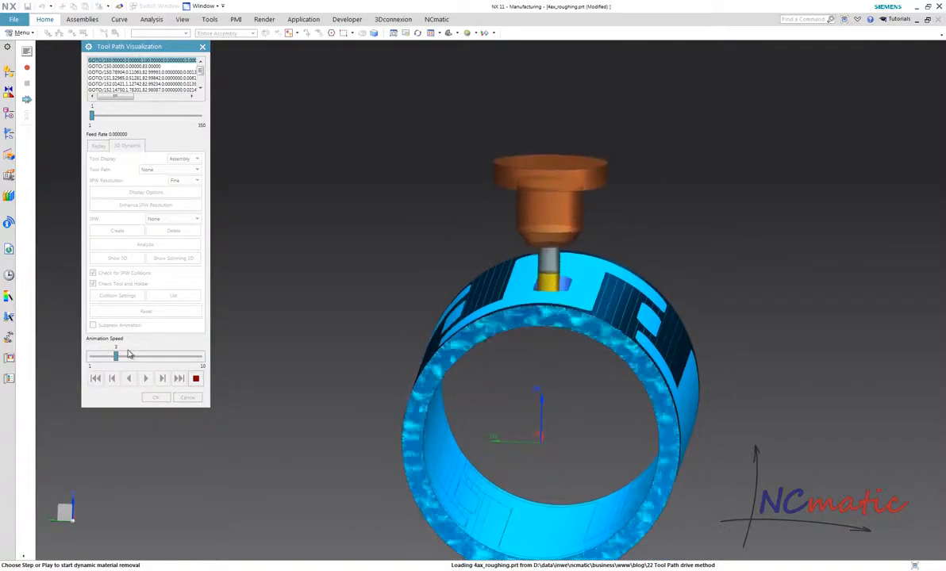
# Slow the material removal playback, raise its animation speed to 4, and close the visualization once the window is cut
pyautogui.moveTo(116, 356); pyautogui.dragTo(94, 359)
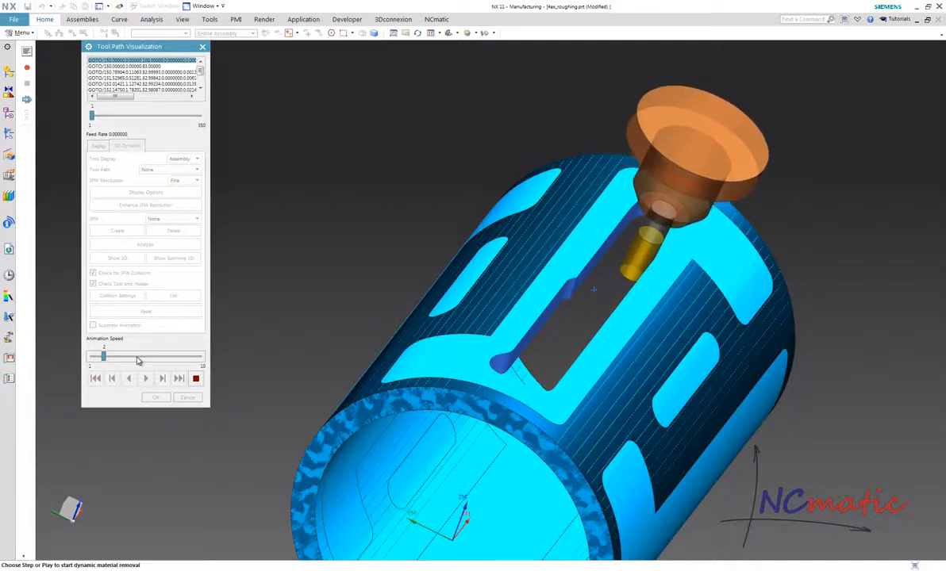
pyautogui.click(138, 358)
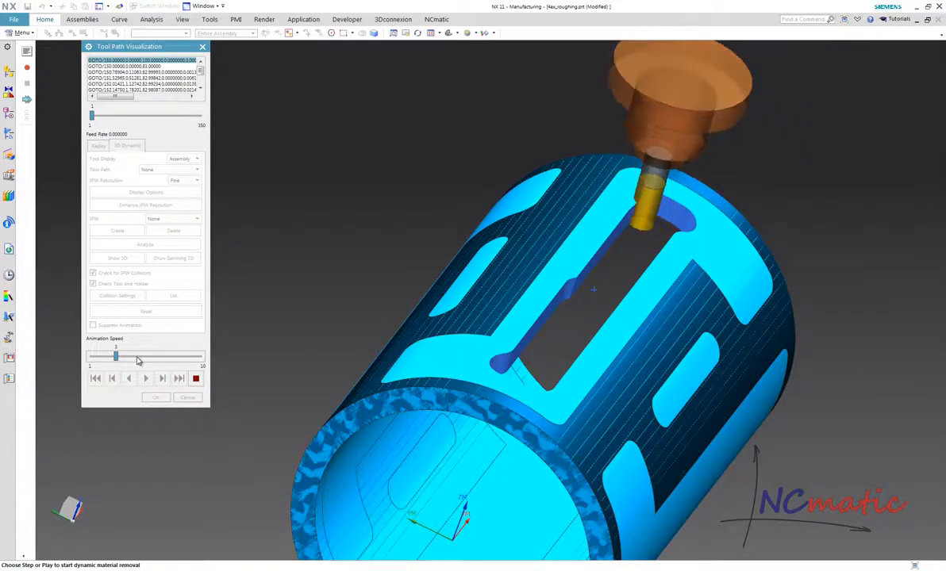
pyautogui.click(138, 358)
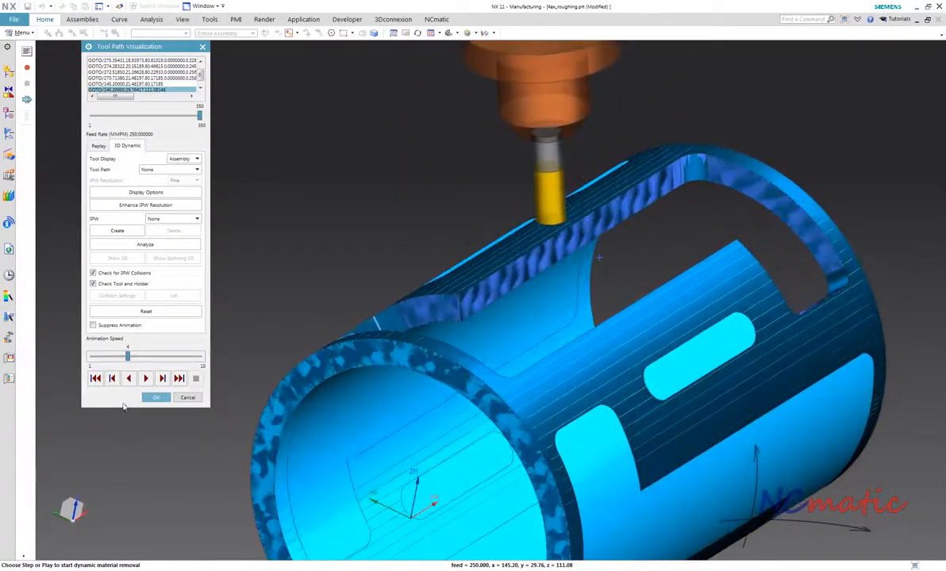
pyautogui.click(156, 398)
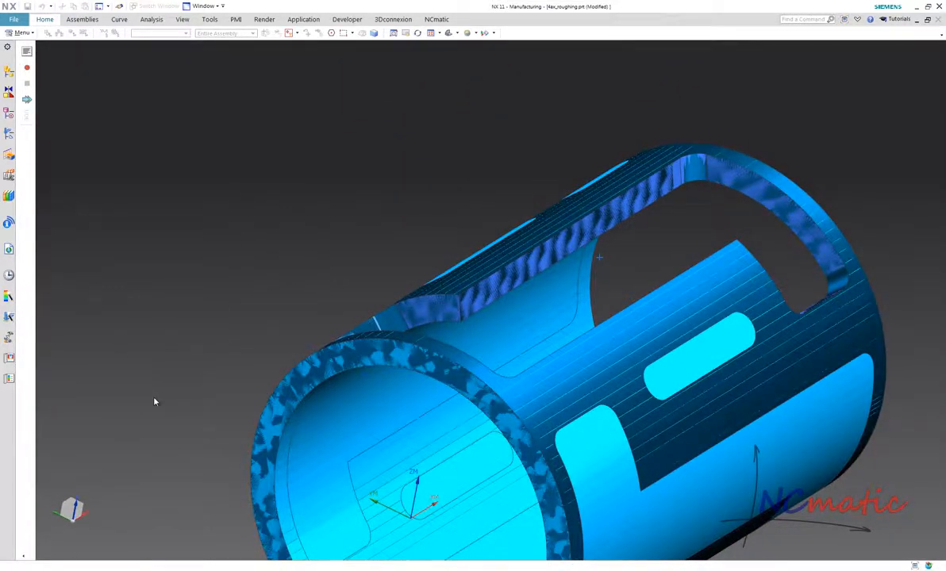
# Start a Rotate About a Line transformation of HOLE_MILLING and VARIABLE_CONTOUR, with the line's point at the coordinate system origin
pyautogui.click(6, 134)
pyautogui.click(85, 127)
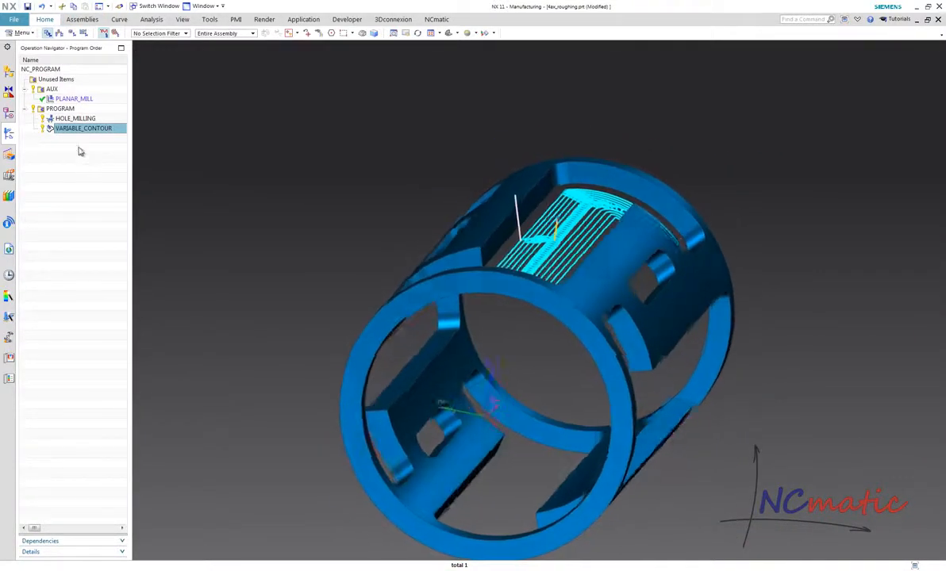
pyautogui.click(102, 119)
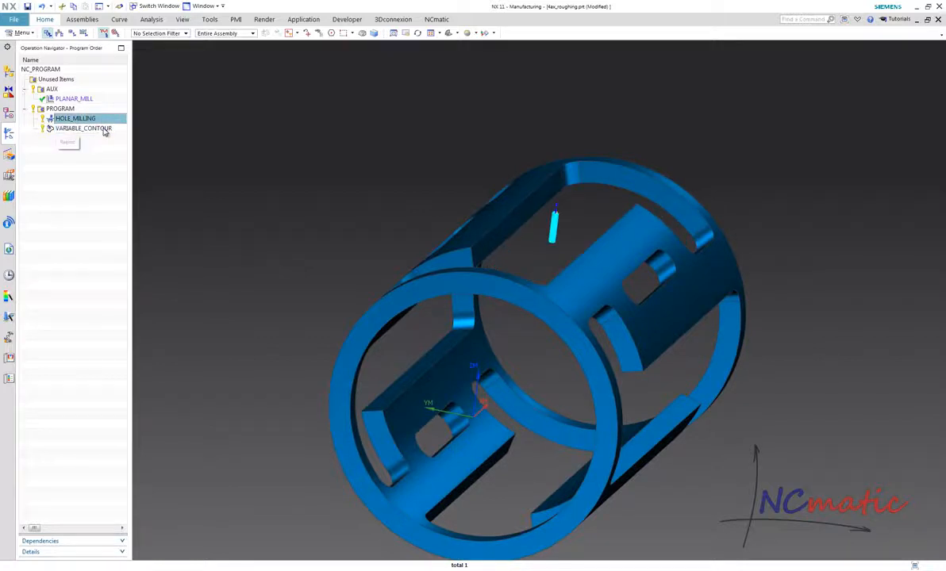
pyautogui.keyDown('ctrl'); pyautogui.click(104, 130); pyautogui.keyUp('ctrl')
pyautogui.rightClick(103, 129)
pyautogui.moveTo(171, 262)
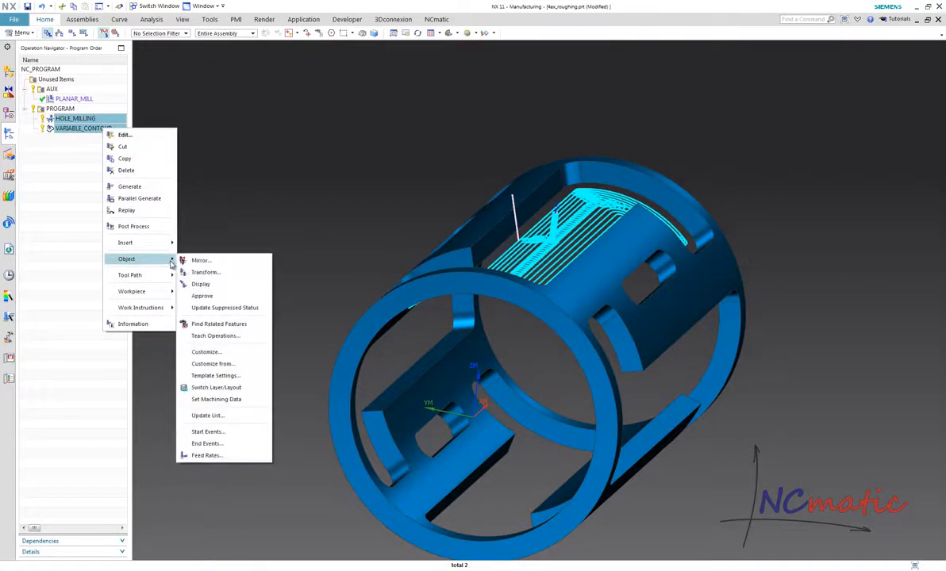
pyautogui.click(212, 272)
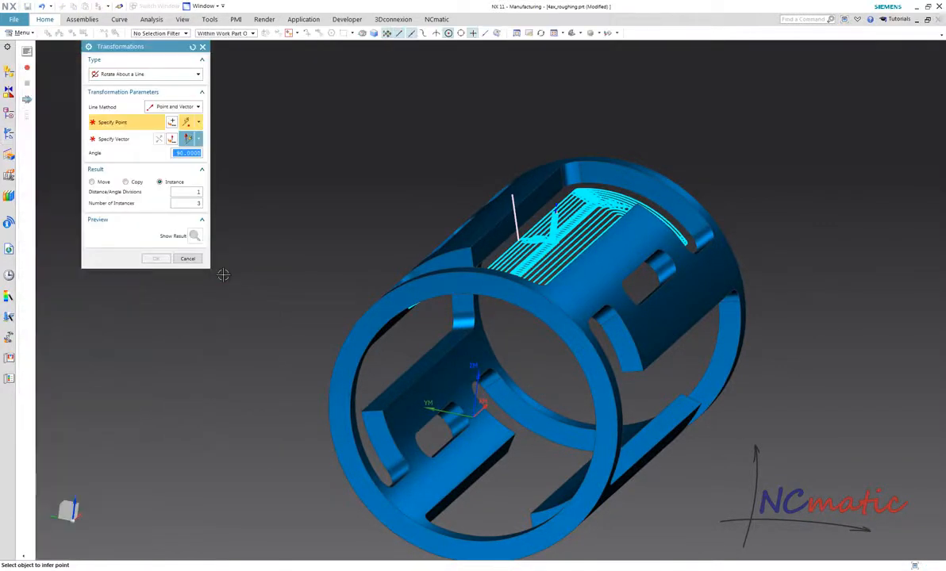
pyautogui.moveTo(236, 279); pyautogui.dragTo(291, 277, button='middle')
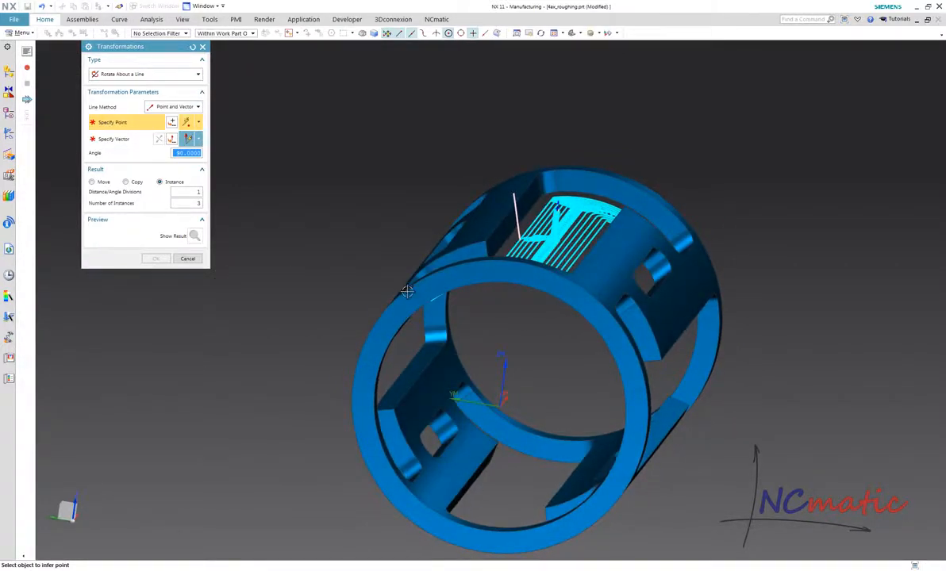
pyautogui.moveTo(406, 292); pyautogui.dragTo(445, 355, button='middle')
pyautogui.click(448, 348)
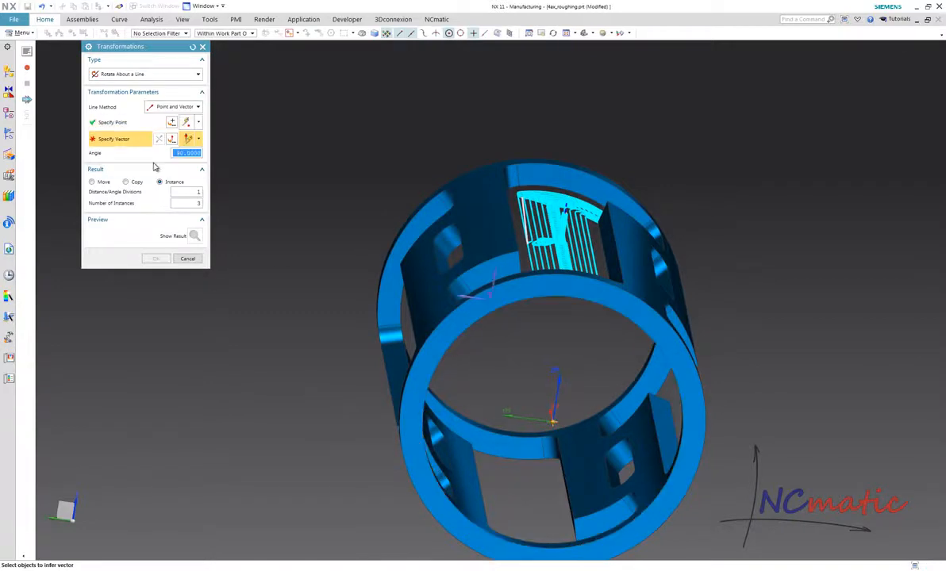
# Set the rotation vector along the cylinder's axis, preview the result and create 3 instances at 90 degrees
pyautogui.moveTo(383, 190); pyautogui.dragTo(399, 213, button='middle')
pyautogui.click(488, 211)
pyautogui.moveTo(486, 221); pyautogui.dragTo(381, 230, button='middle')
pyautogui.click(194, 236)
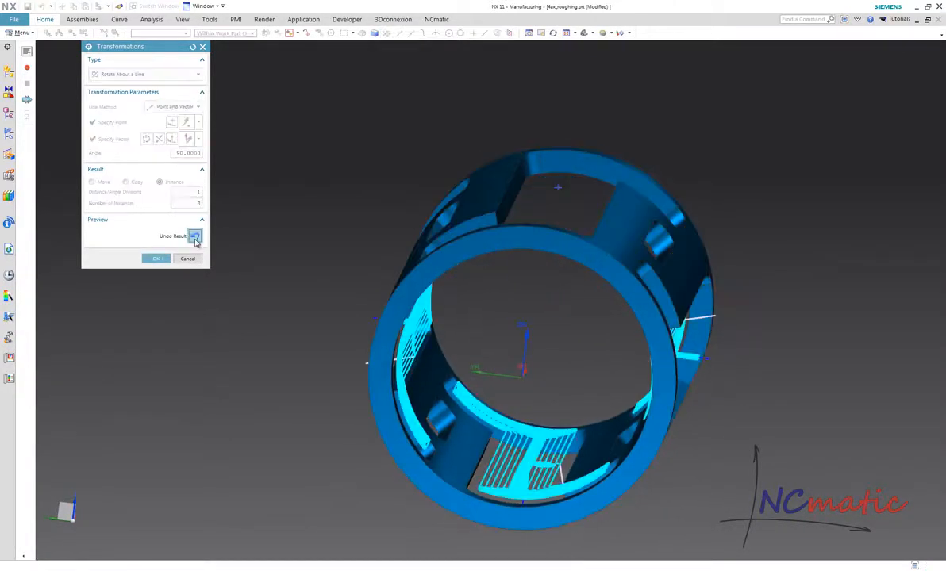
pyautogui.click(157, 259)
# Select all original and instanced operations in the PROGRAM group and examine their tool paths around the part
pyautogui.click(8, 138)
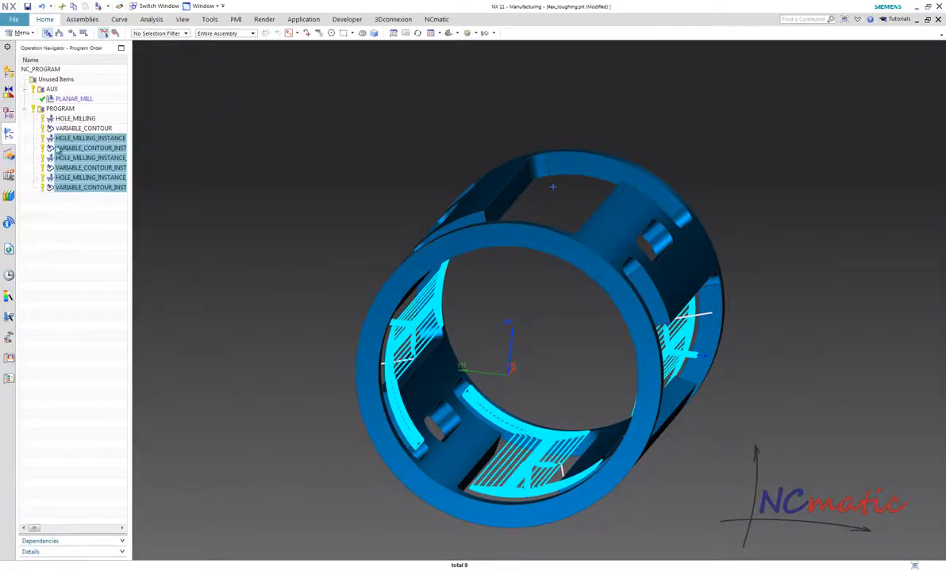
pyautogui.click(76, 118)
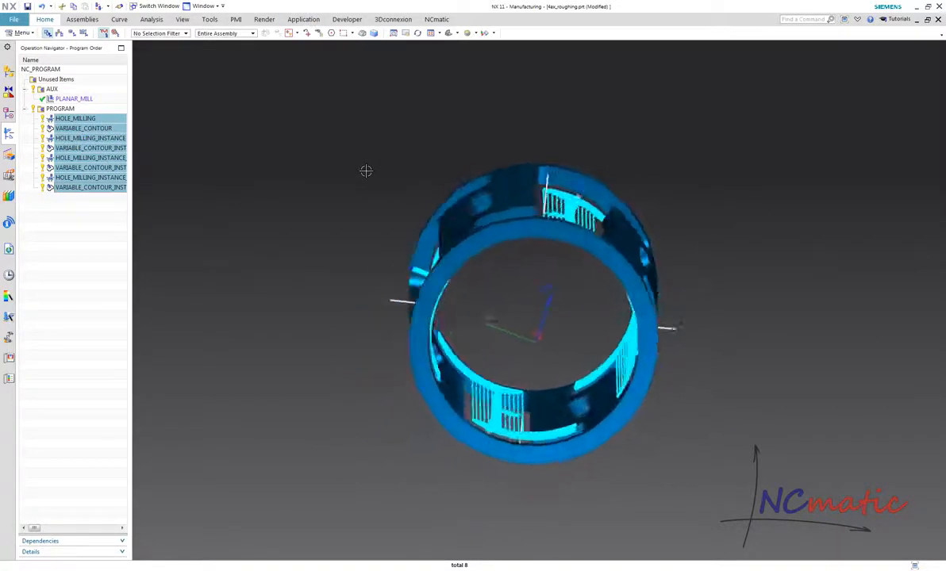
pyautogui.moveTo(313, 178); pyautogui.dragTo(206, 118, button='middle')
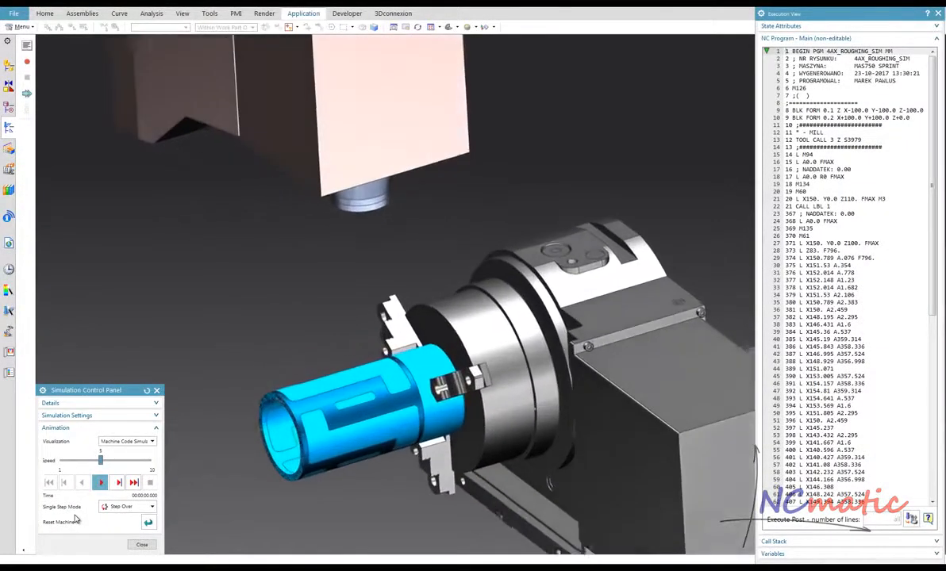
# Play the machine code simulation of the 4-axis roughing program and adjust its animation speed to 6
pyautogui.click(100, 483)
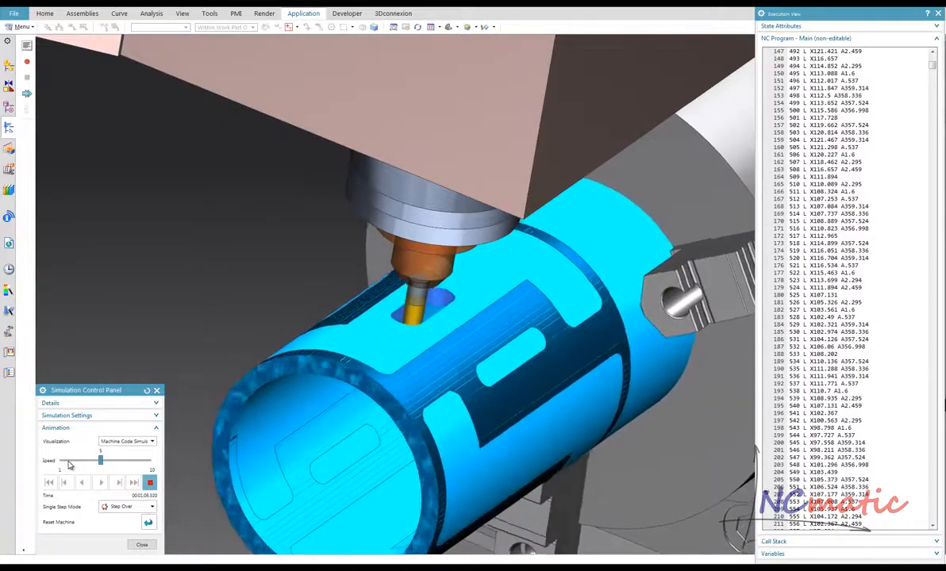
pyautogui.click(126, 461)
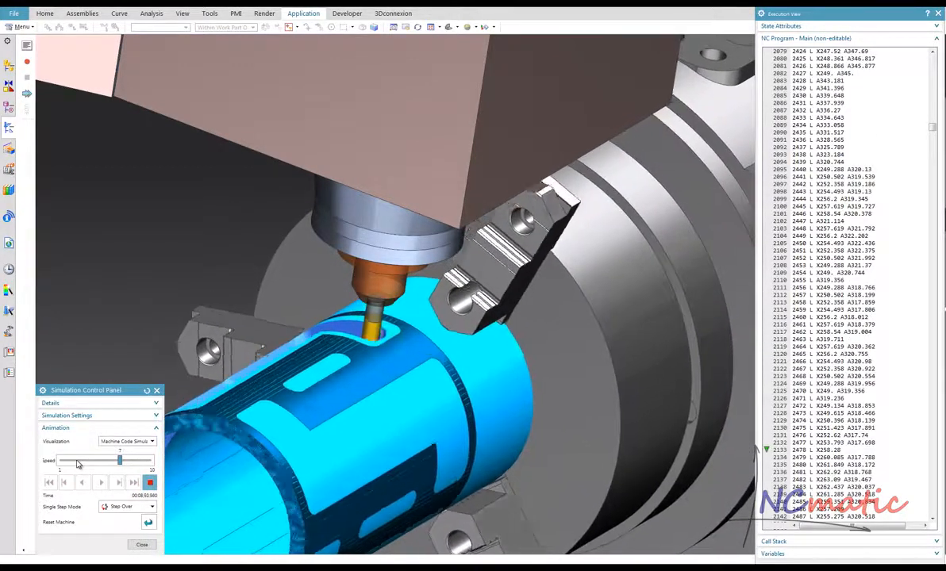
pyautogui.click(78, 465)
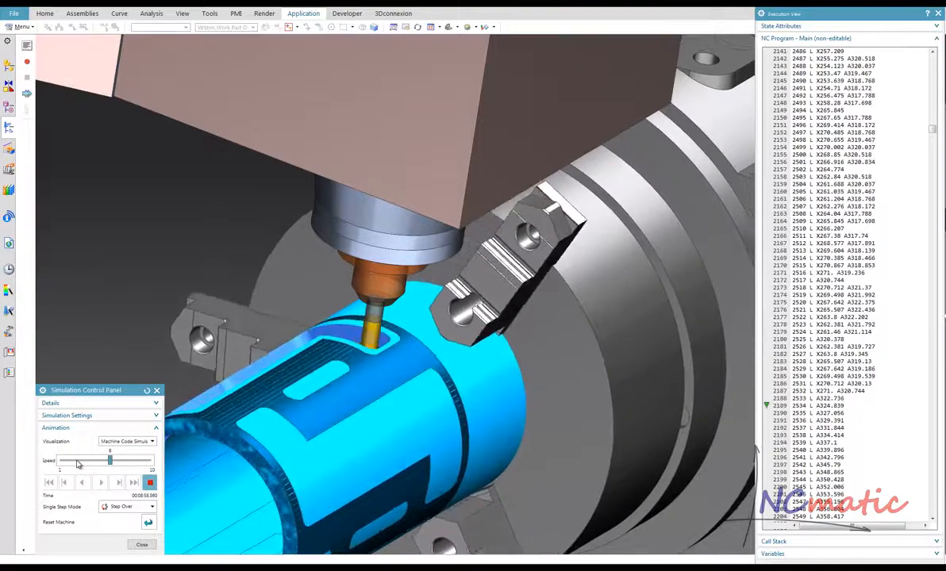